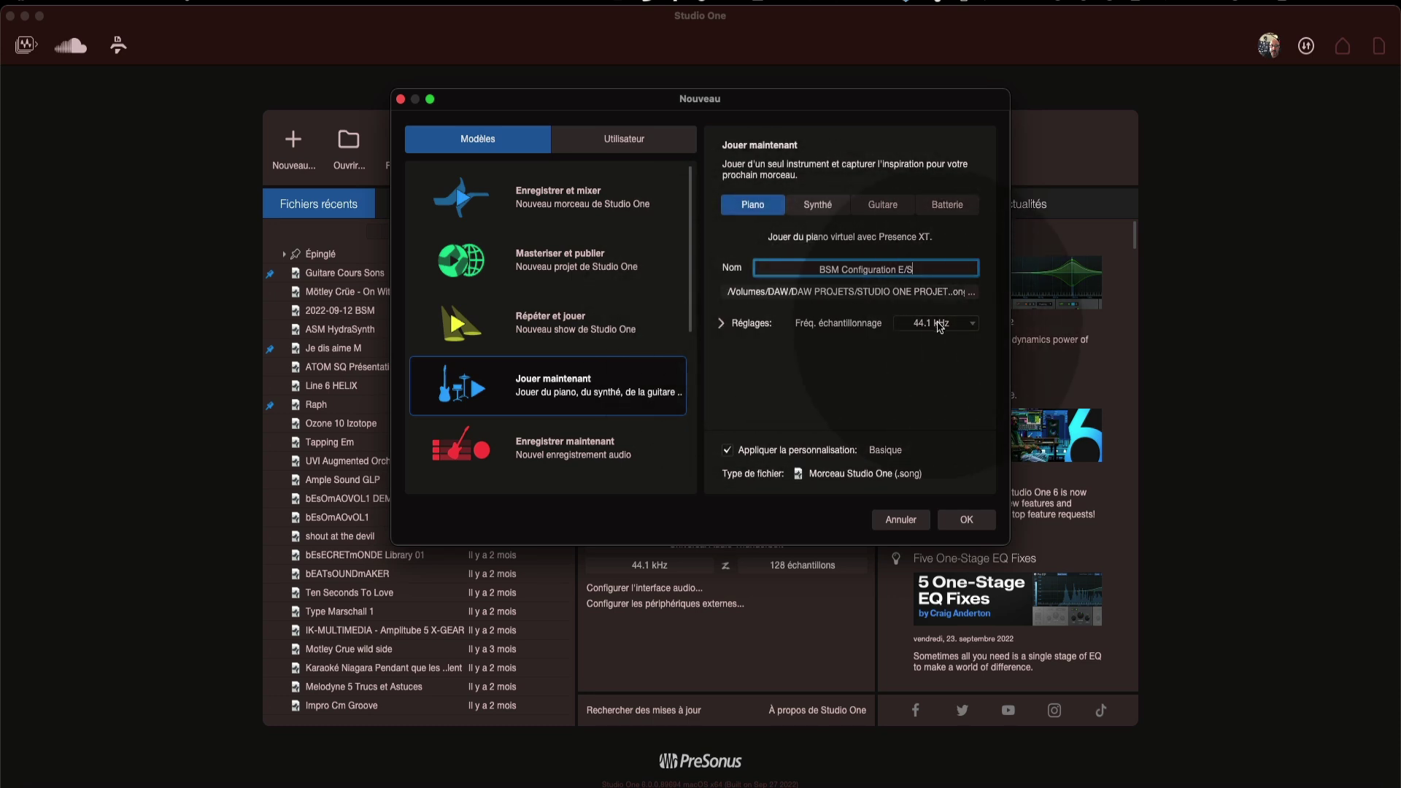
# Create the song "BSM Configuration E/S" with the Piano template at 44.1 kHz, 24 Bit, with the time base in Mesures
pyautogui.click(723, 324)
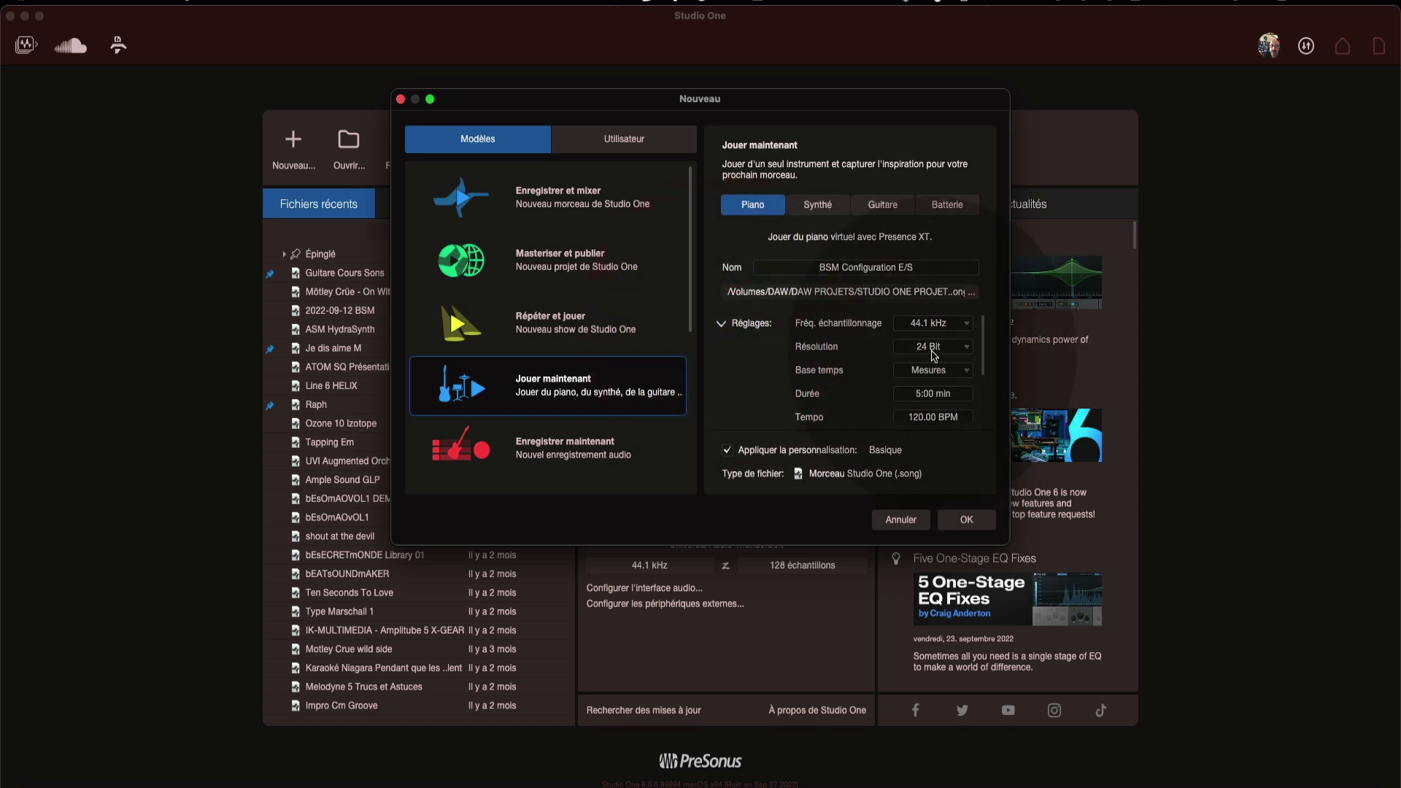
pyautogui.click(933, 349)
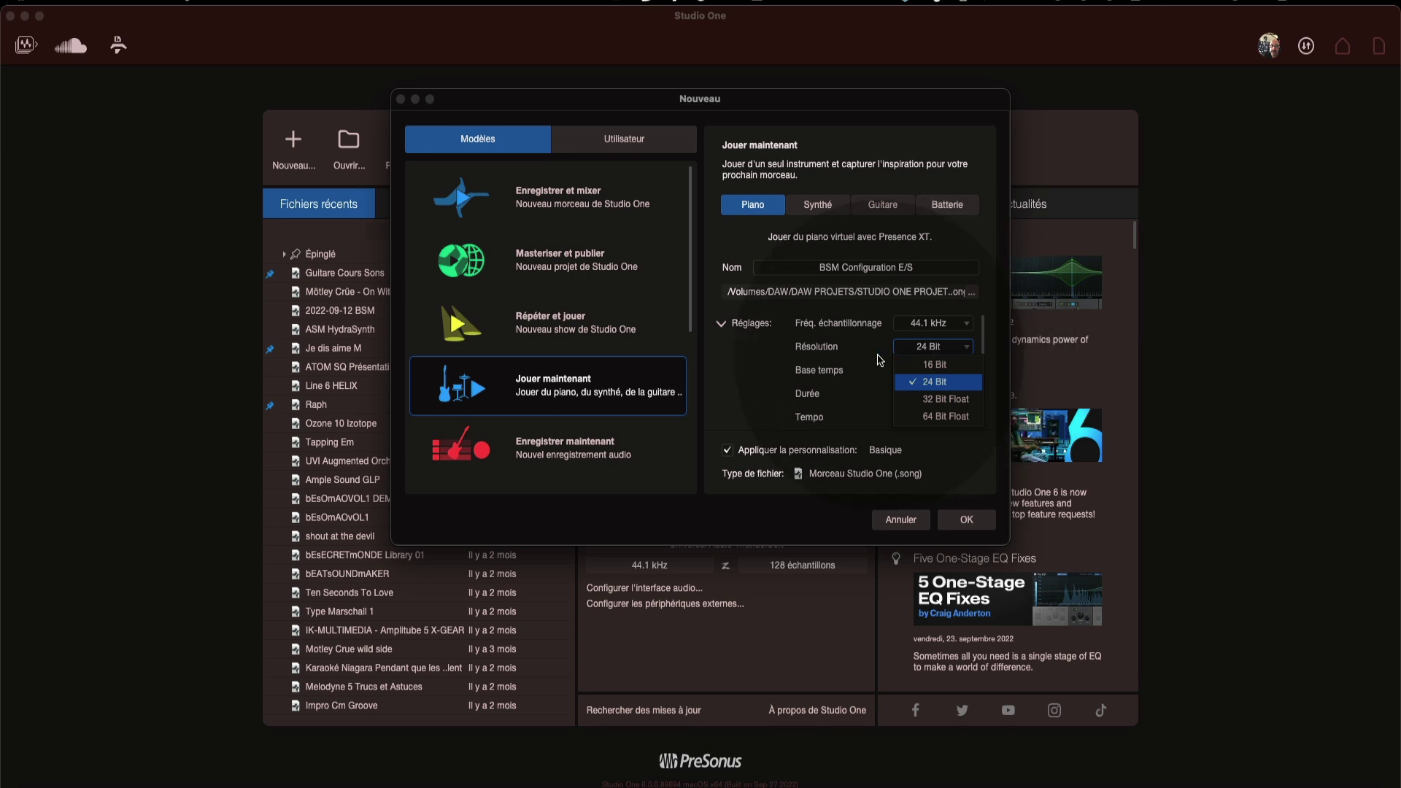
pyautogui.click(934, 349)
pyautogui.click(933, 371)
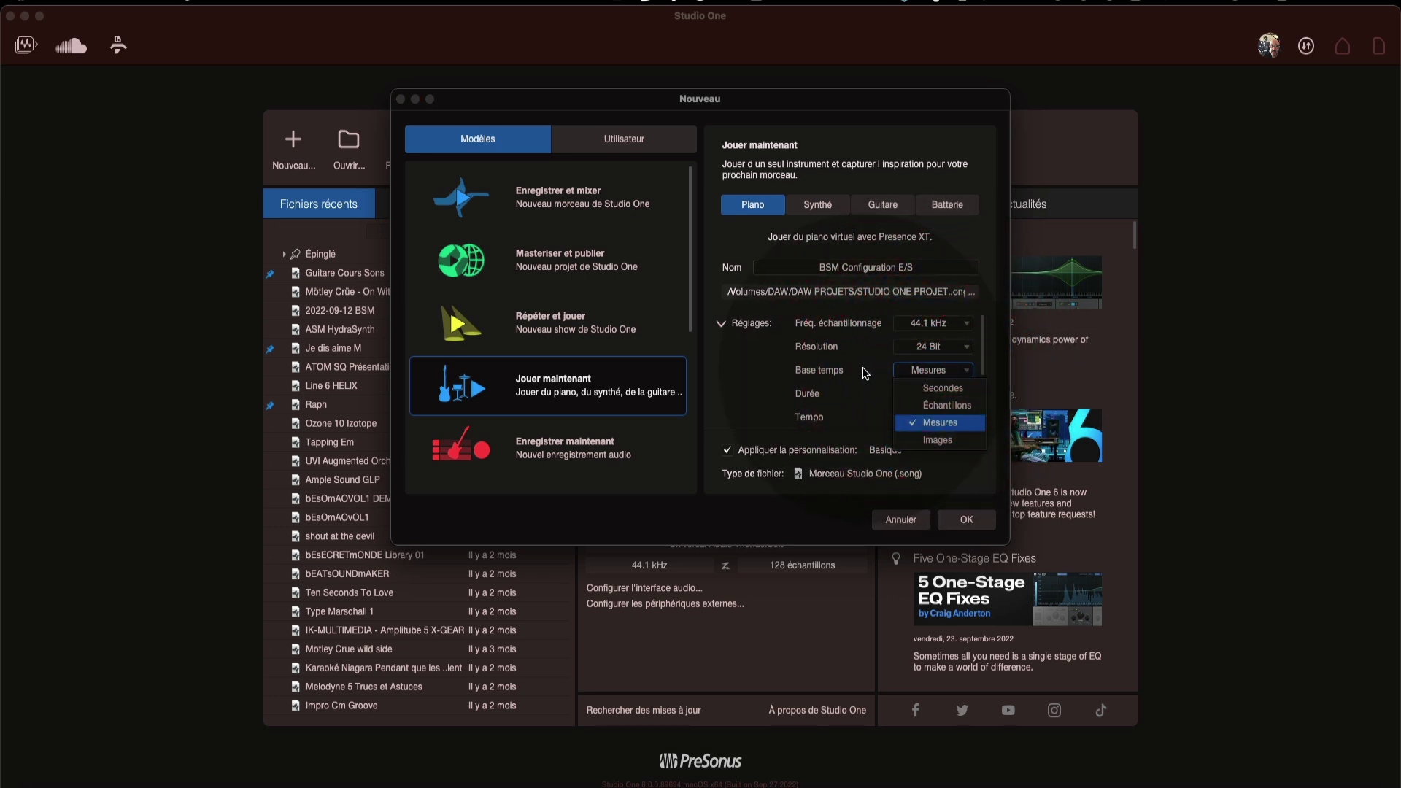
pyautogui.click(865, 377)
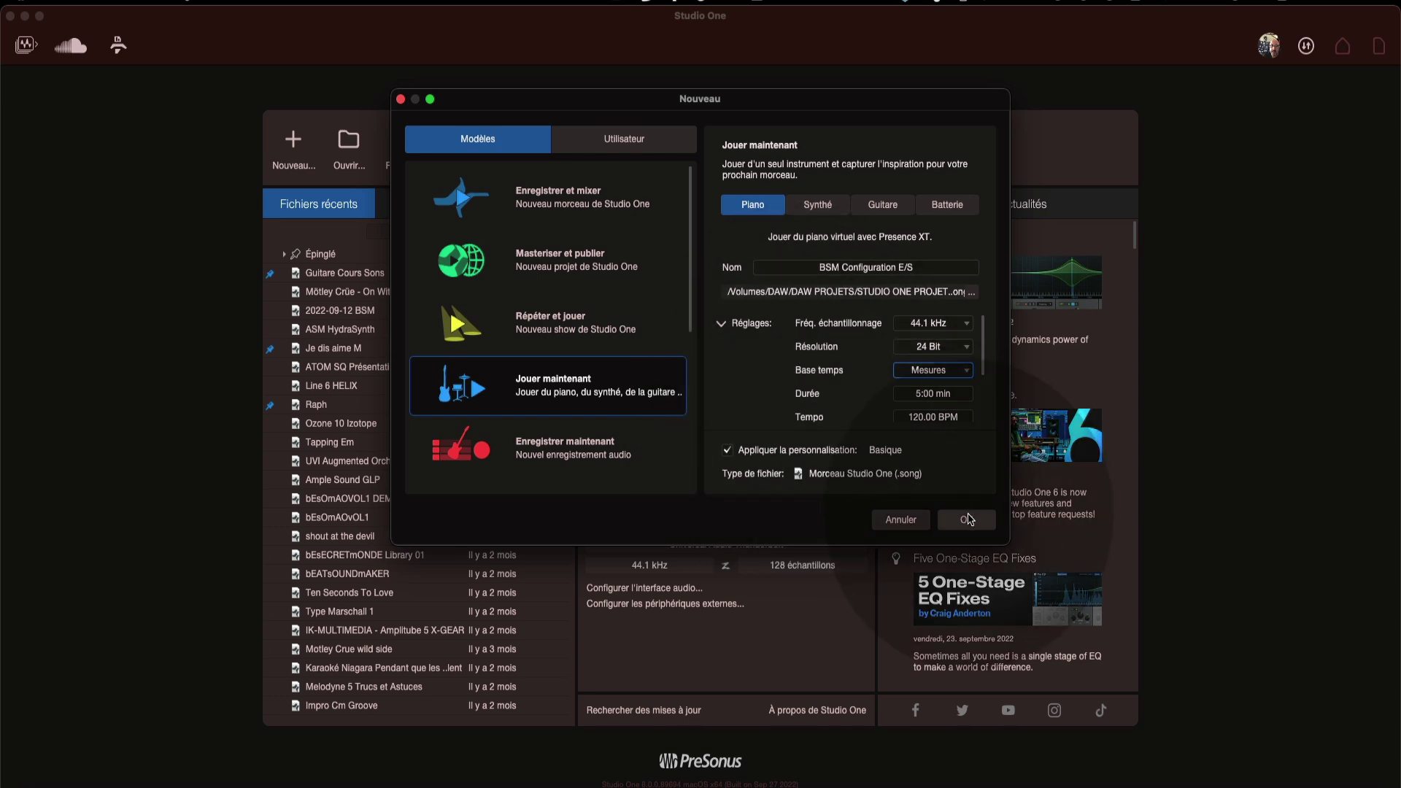
pyautogui.click(969, 519)
pyautogui.click(902, 148)
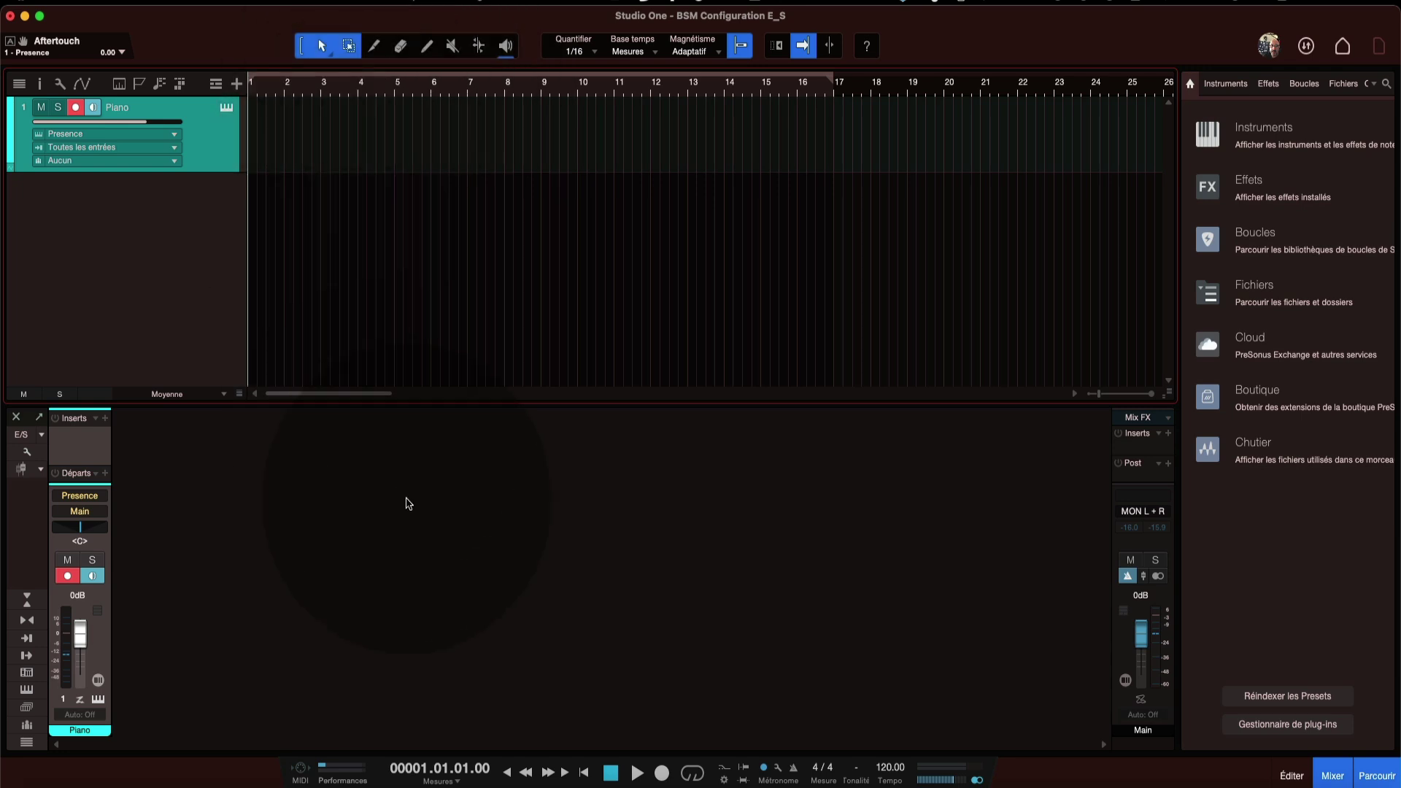
# Switch the interface customization to Complète
pyautogui.click(464, 3)
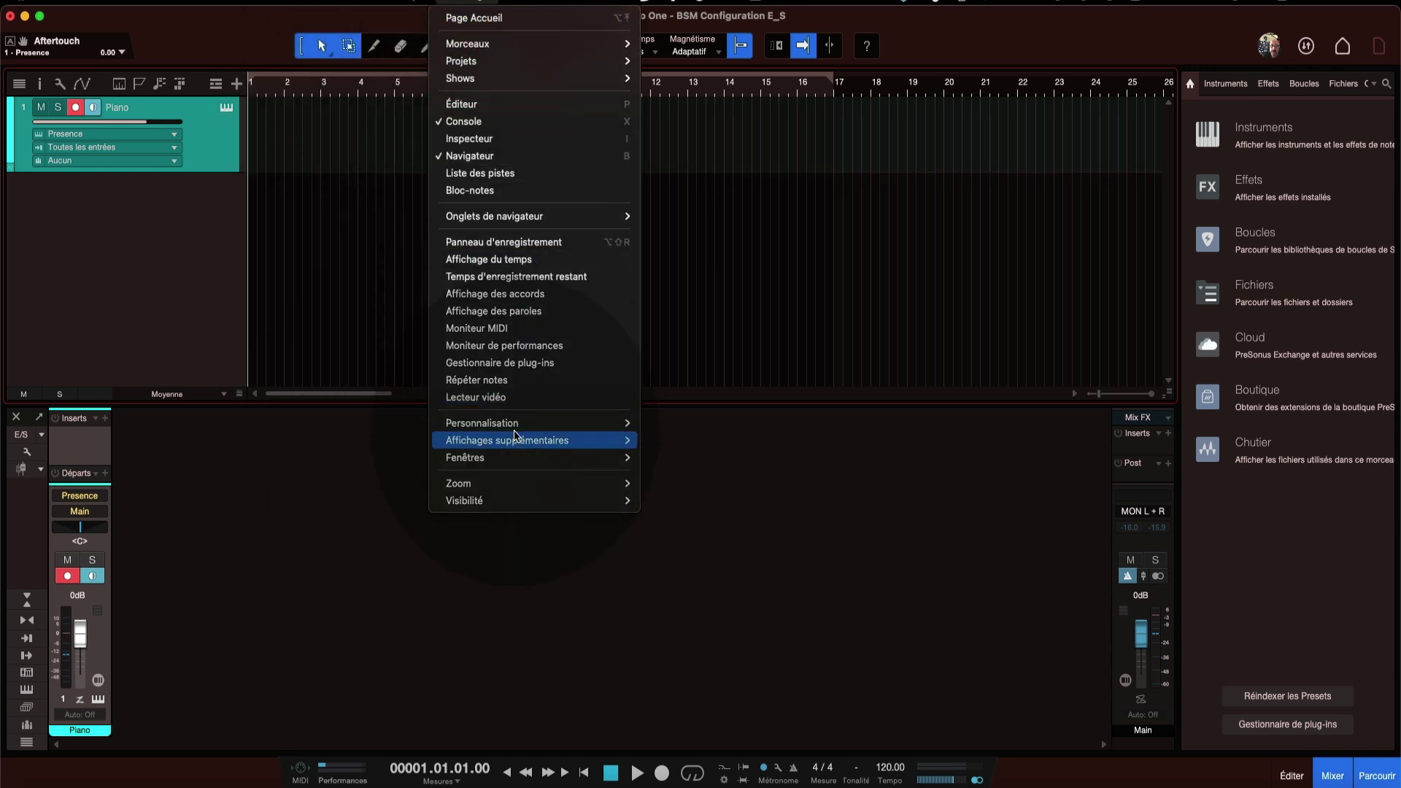
pyautogui.moveTo(513, 429)
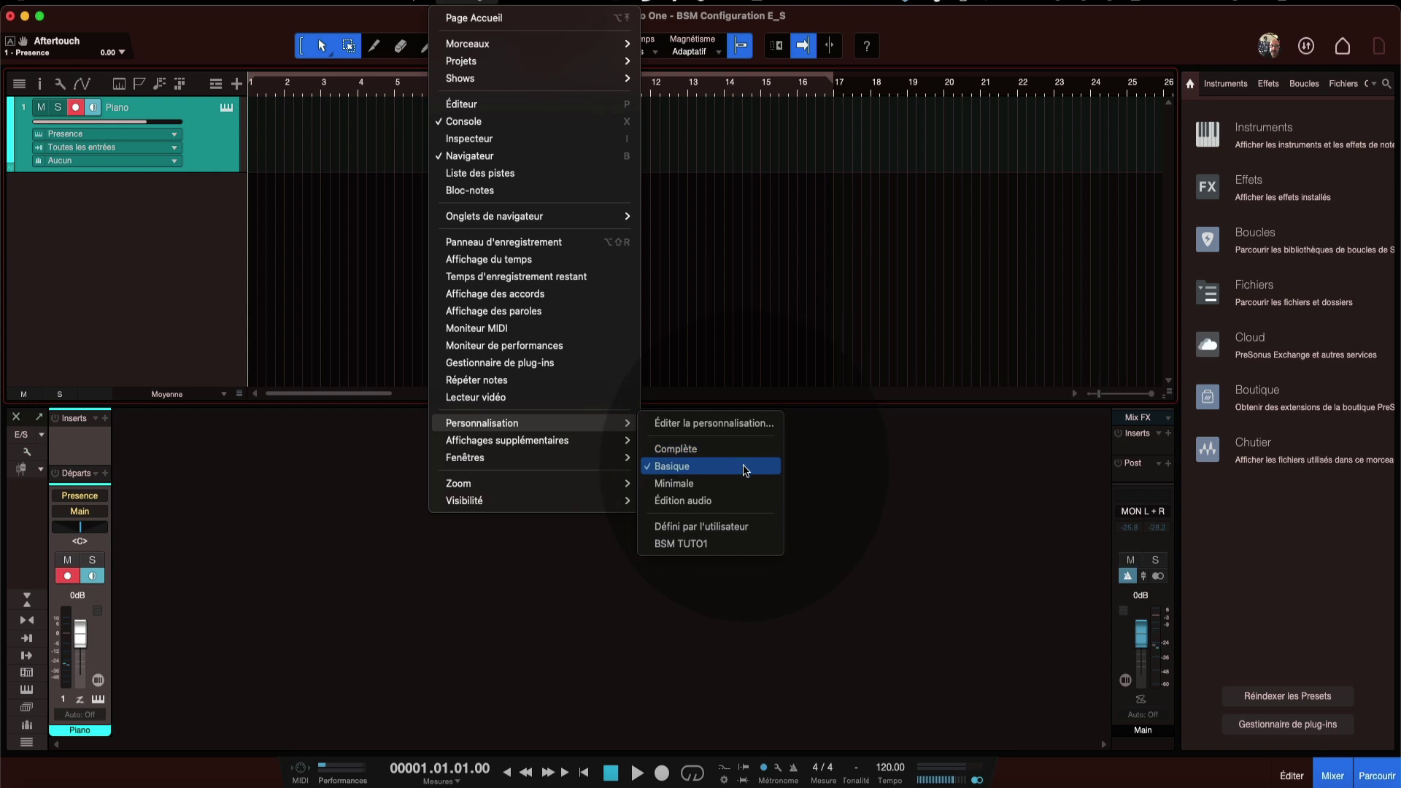
pyautogui.click(726, 448)
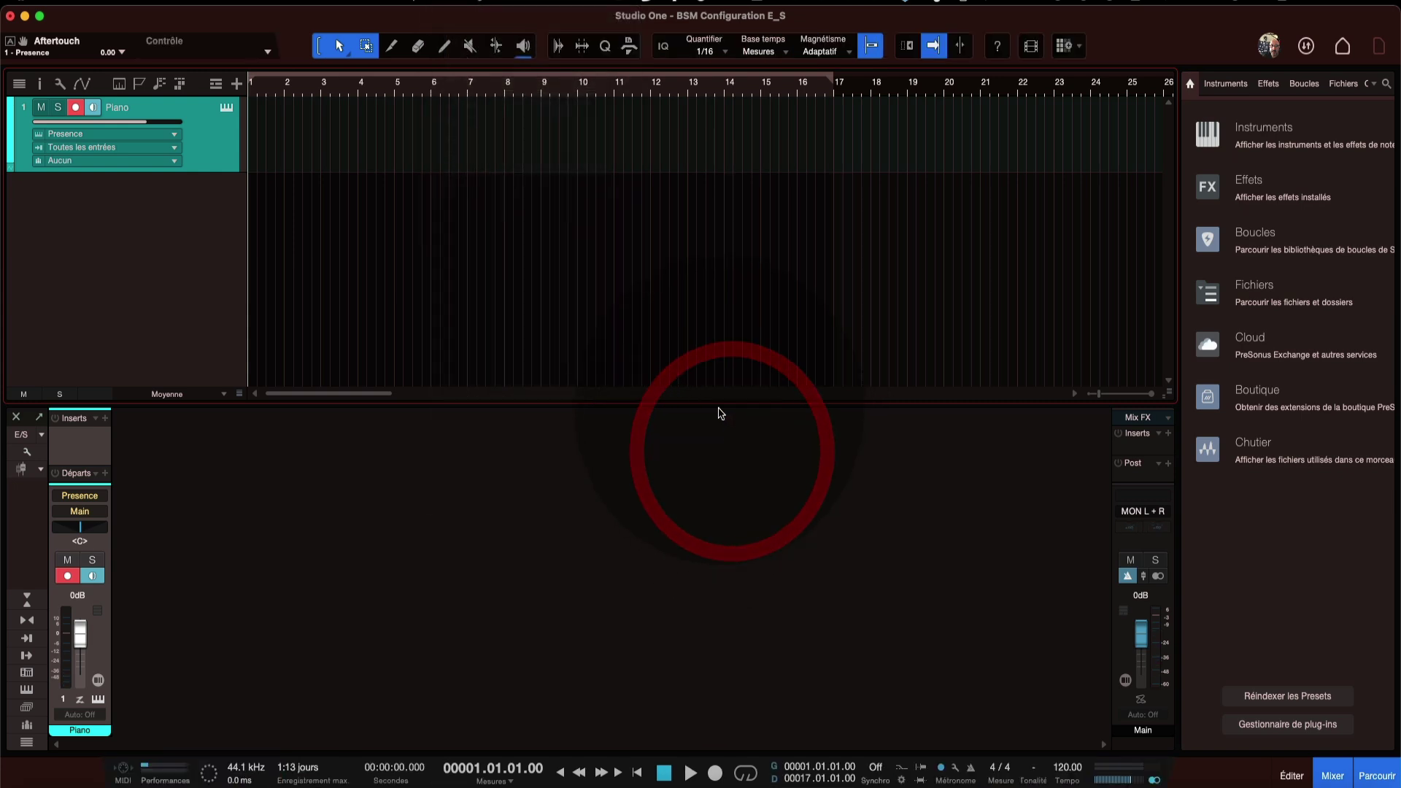
pyautogui.click(354, 441)
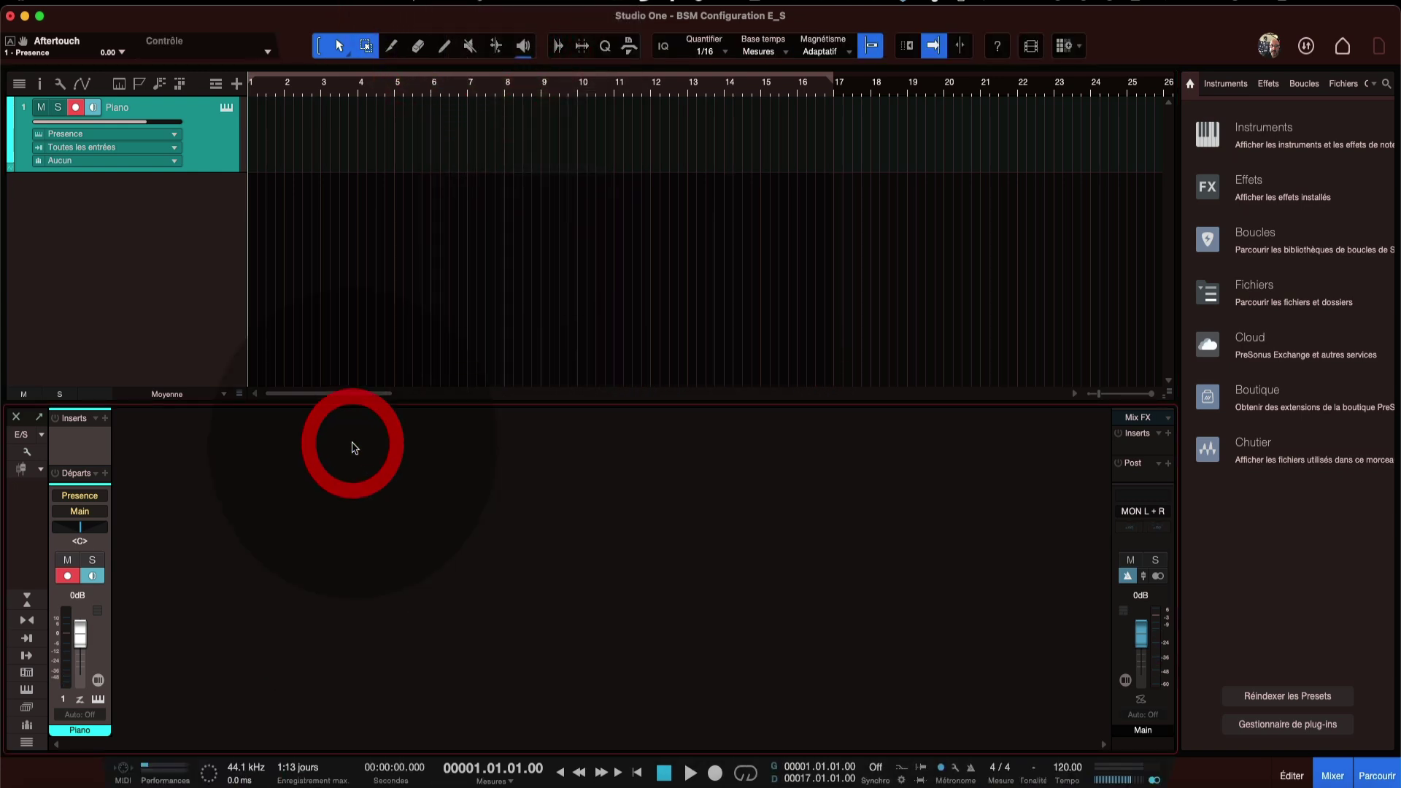
# Open the song setup and review the sample rate options and the metadata fields
pyautogui.click(221, 4)
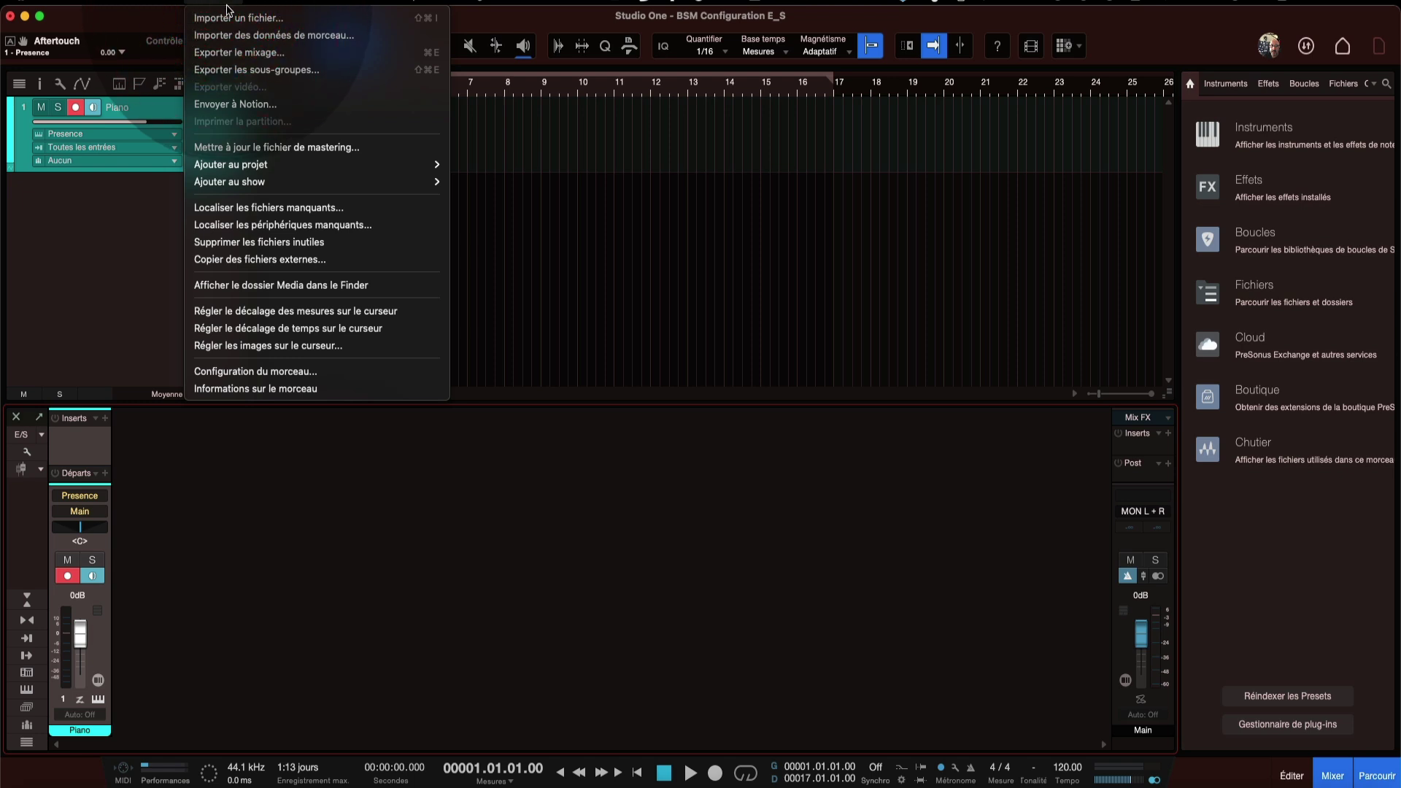
pyautogui.click(321, 371)
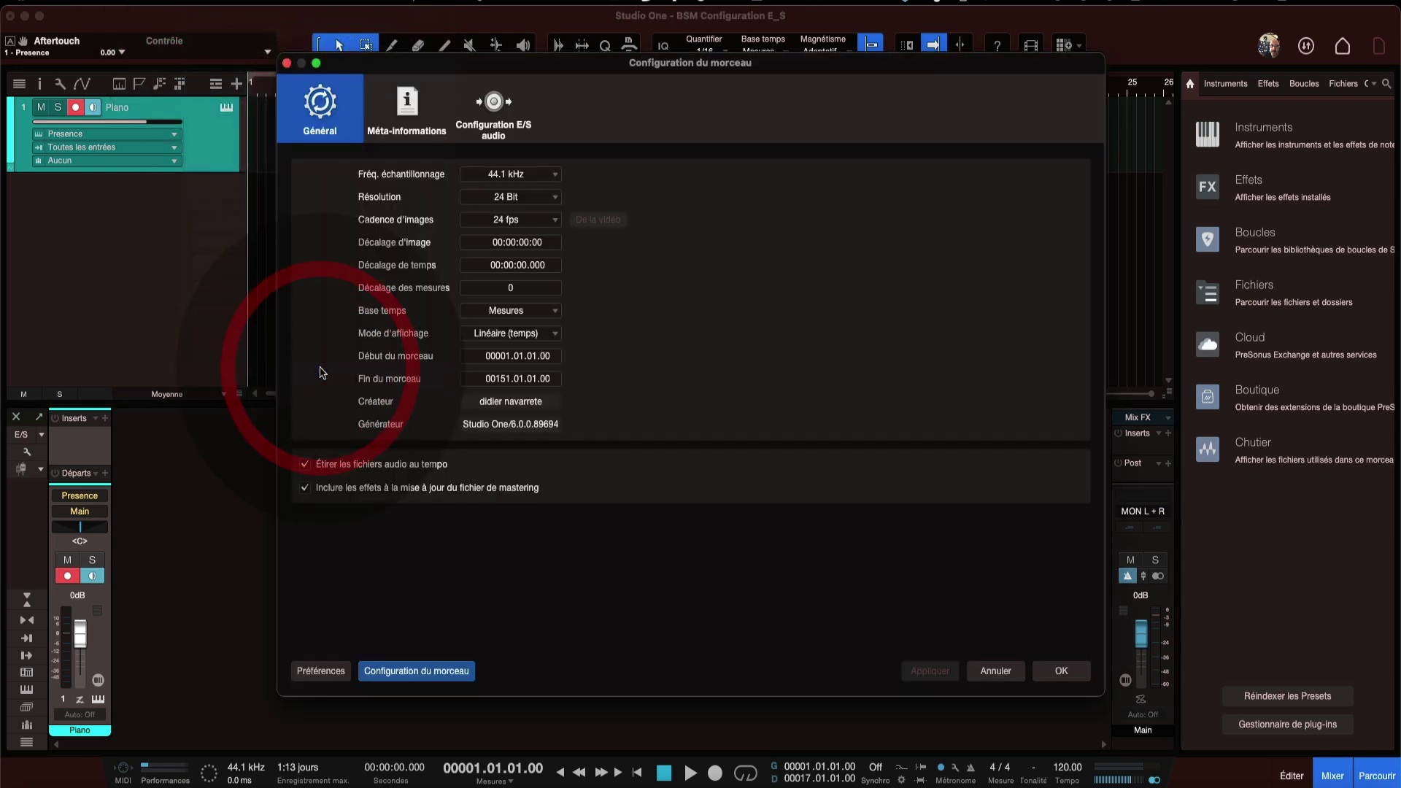
pyautogui.click(318, 108)
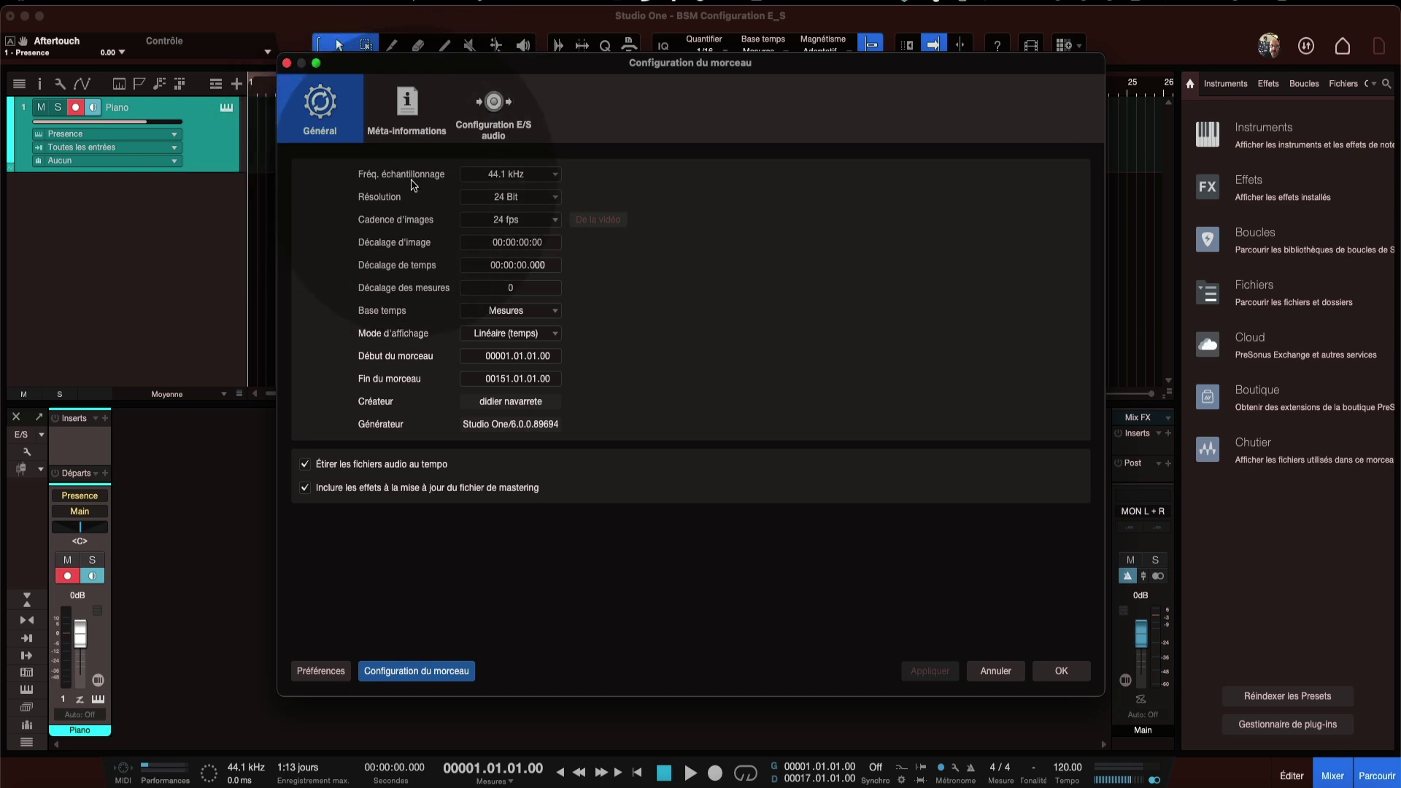
pyautogui.click(515, 179)
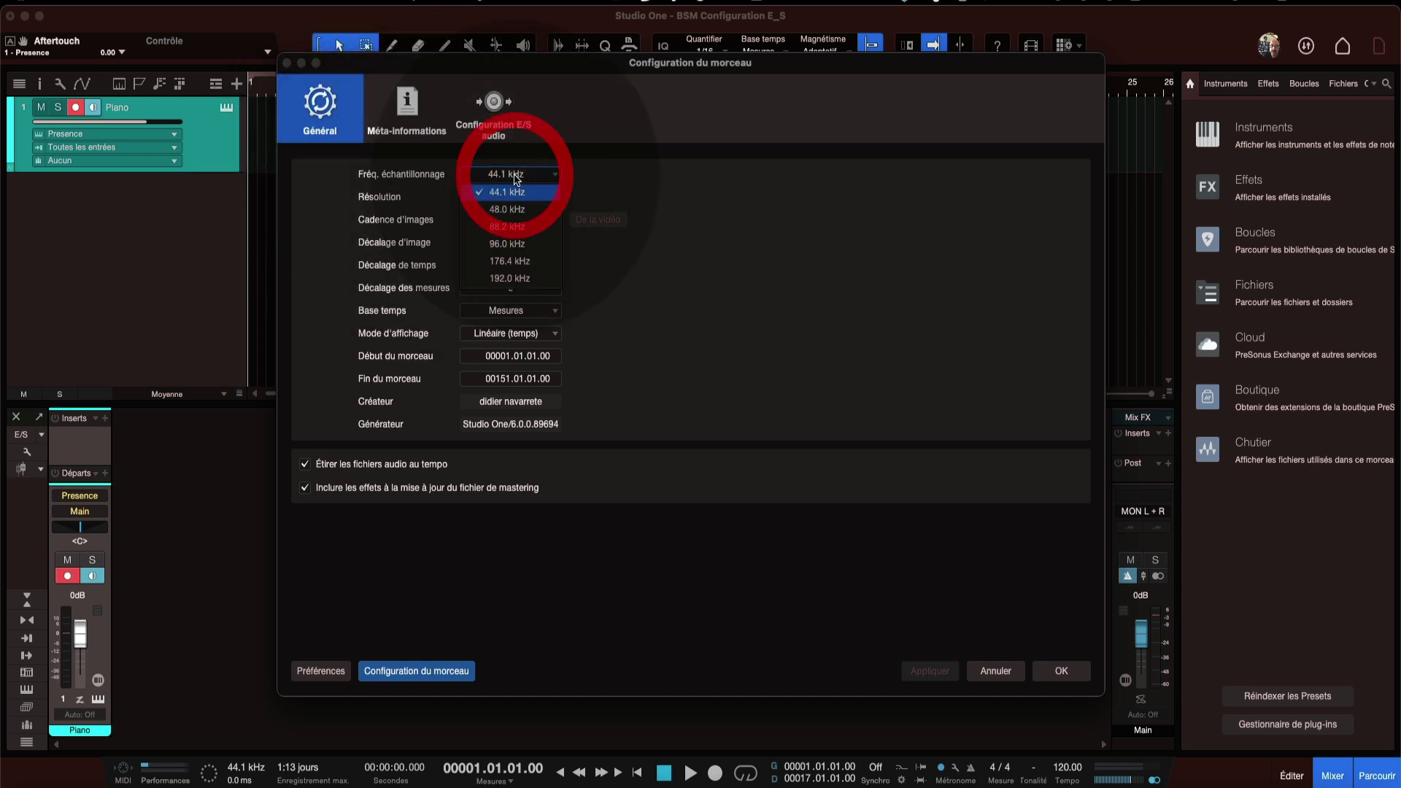
pyautogui.click(649, 172)
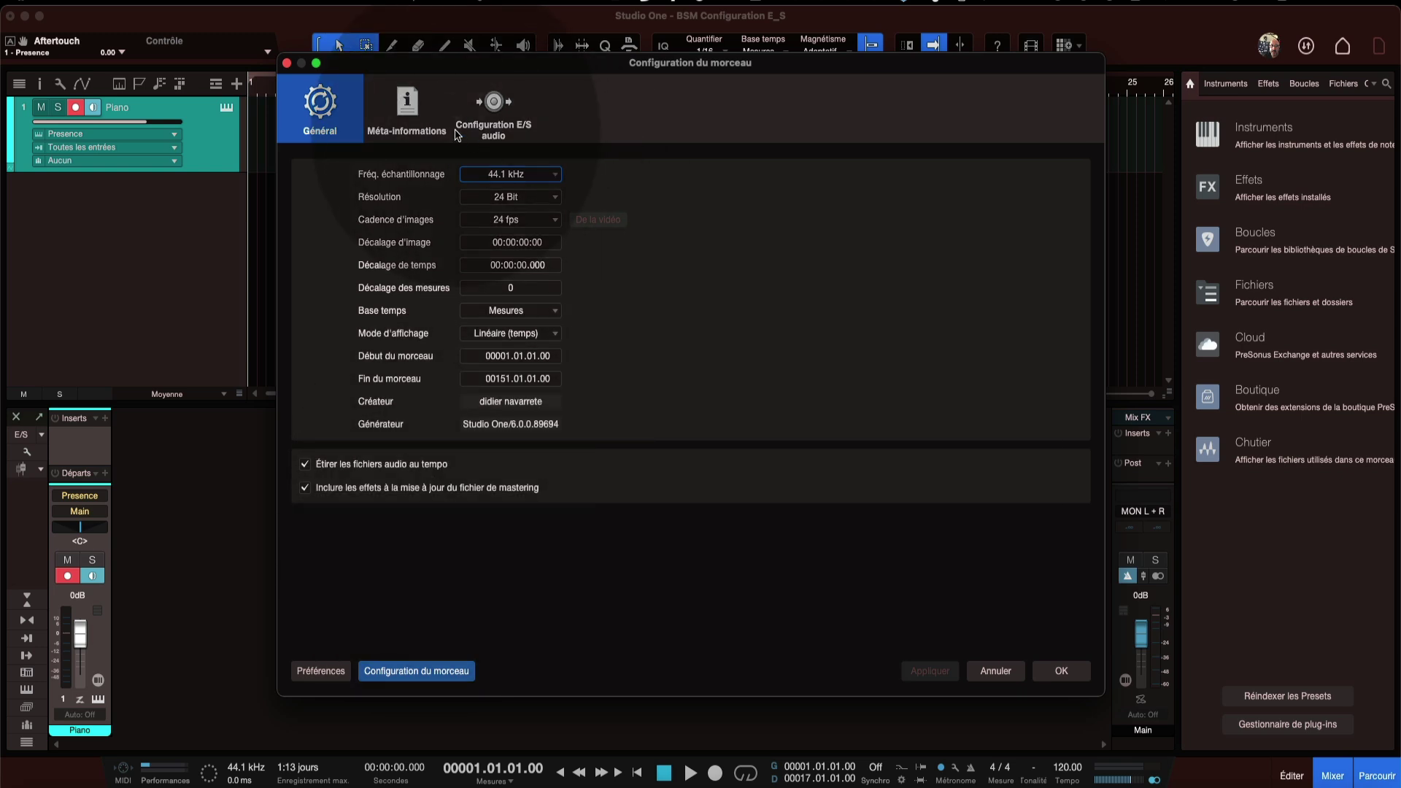
pyautogui.click(429, 119)
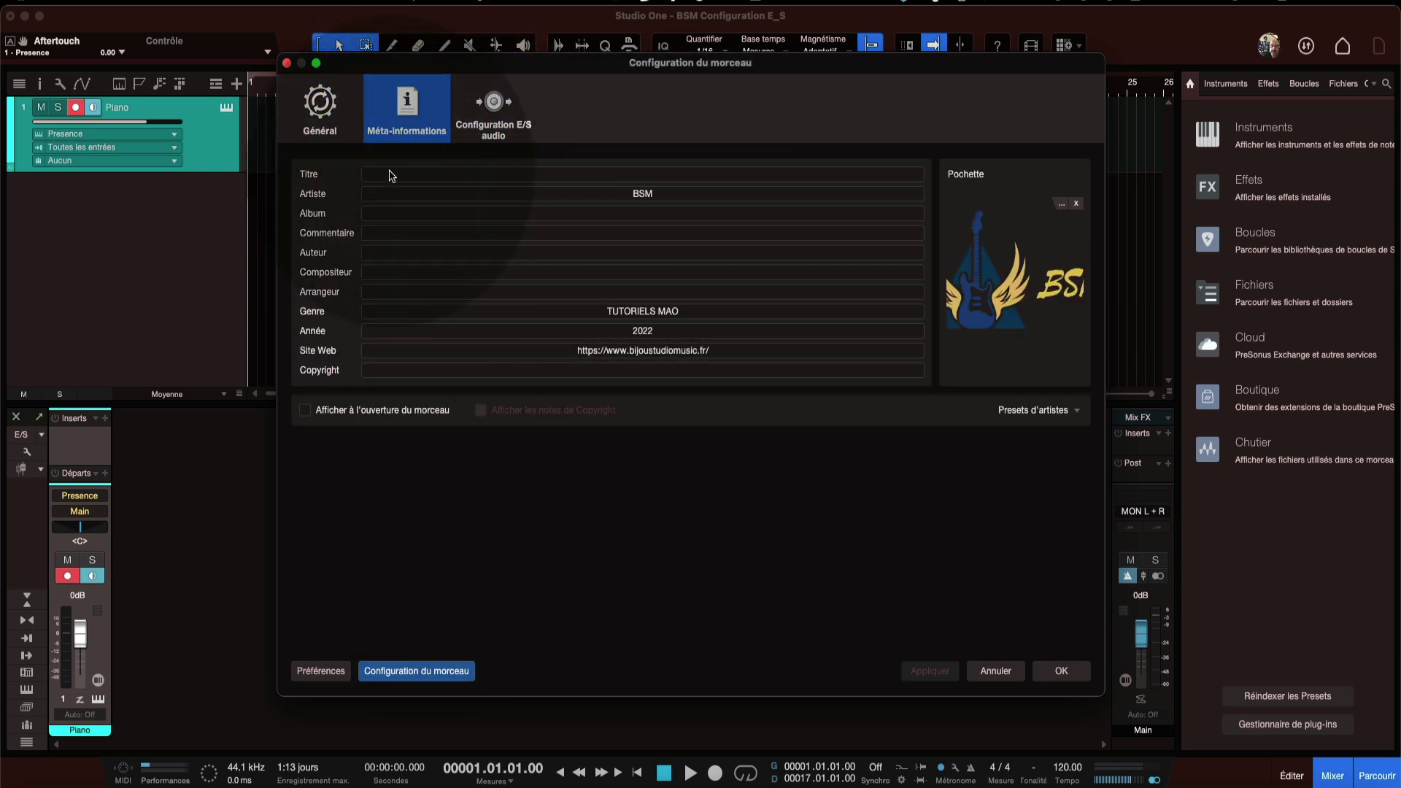
pyautogui.click(479, 174)
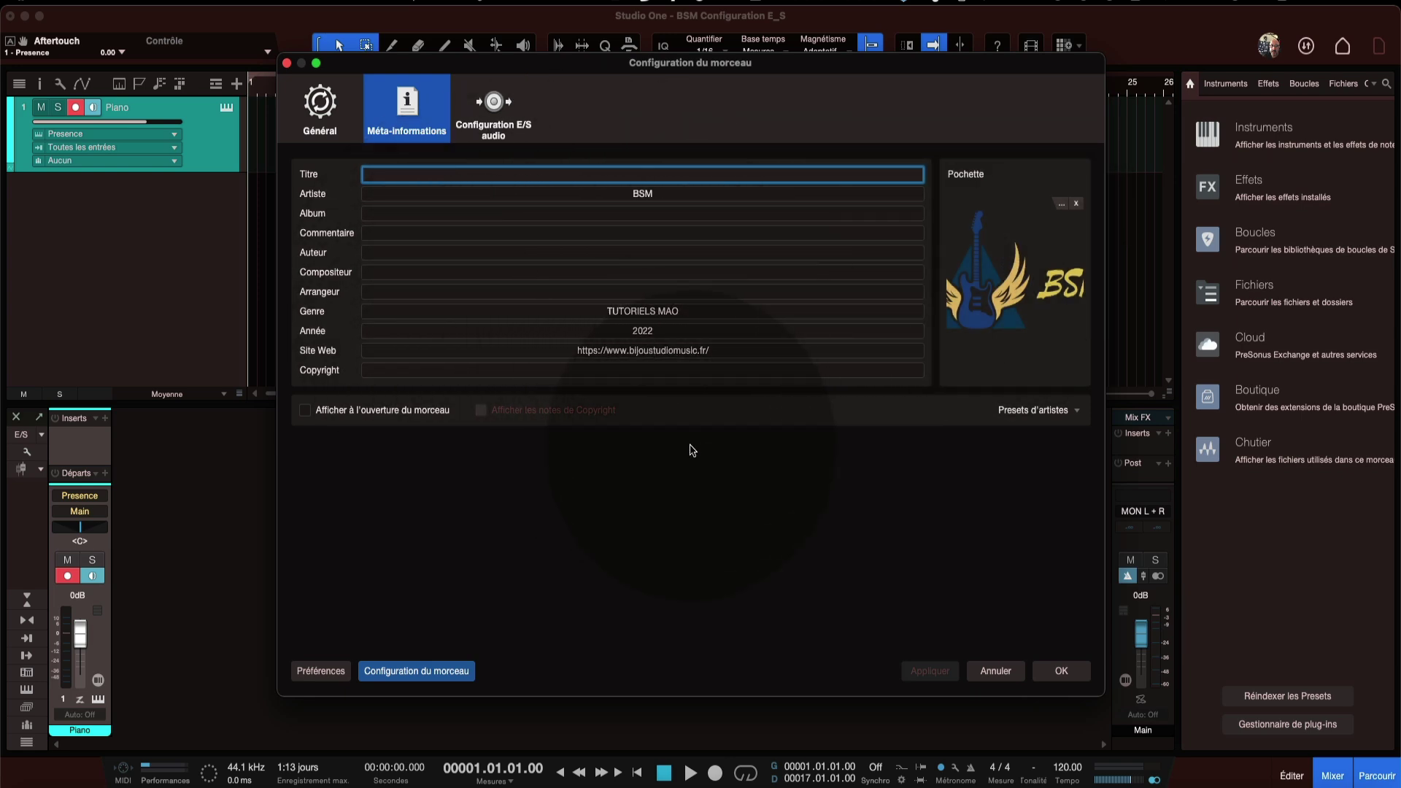
# Open the song's audio I/O configuration and examine the output and input routing matrices
pyautogui.click(501, 107)
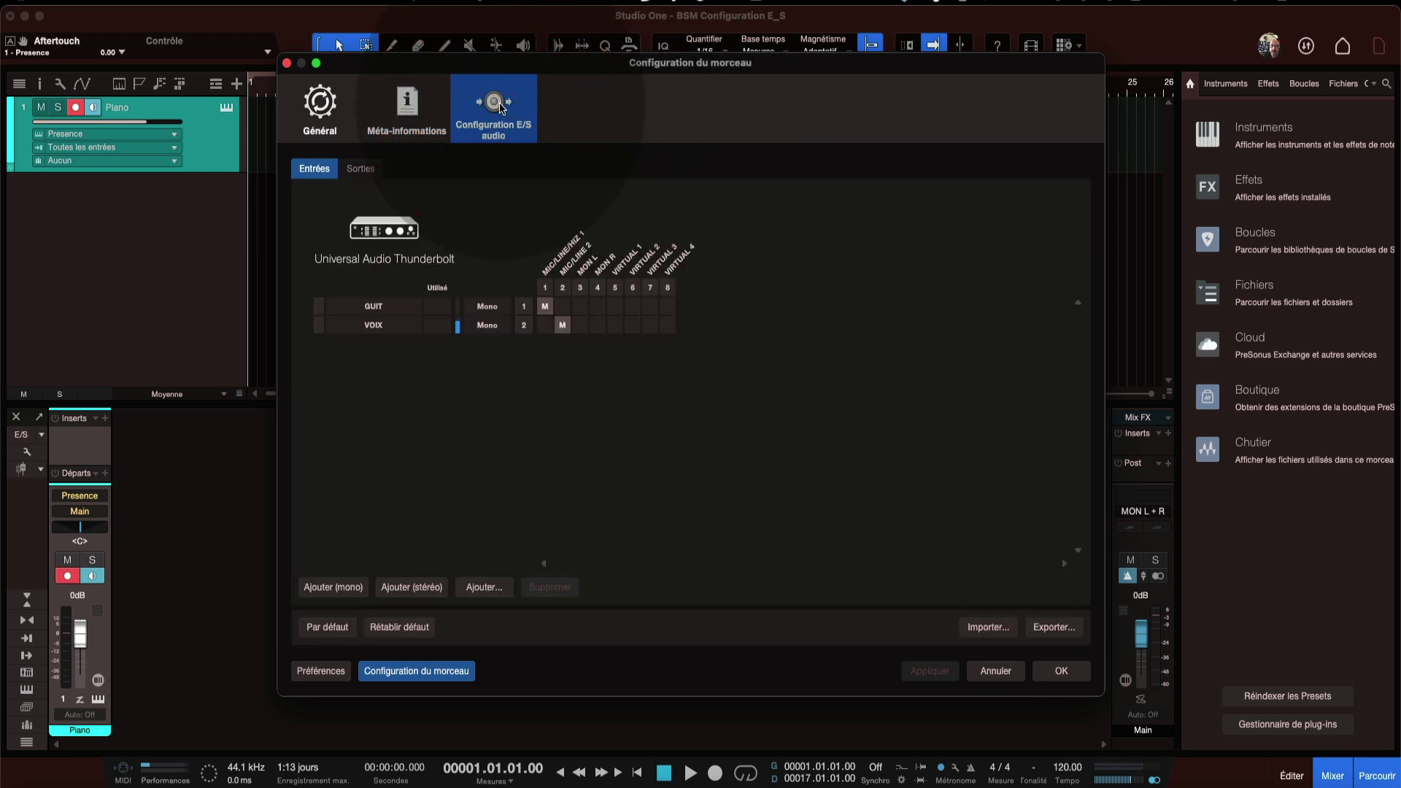
pyautogui.click(362, 169)
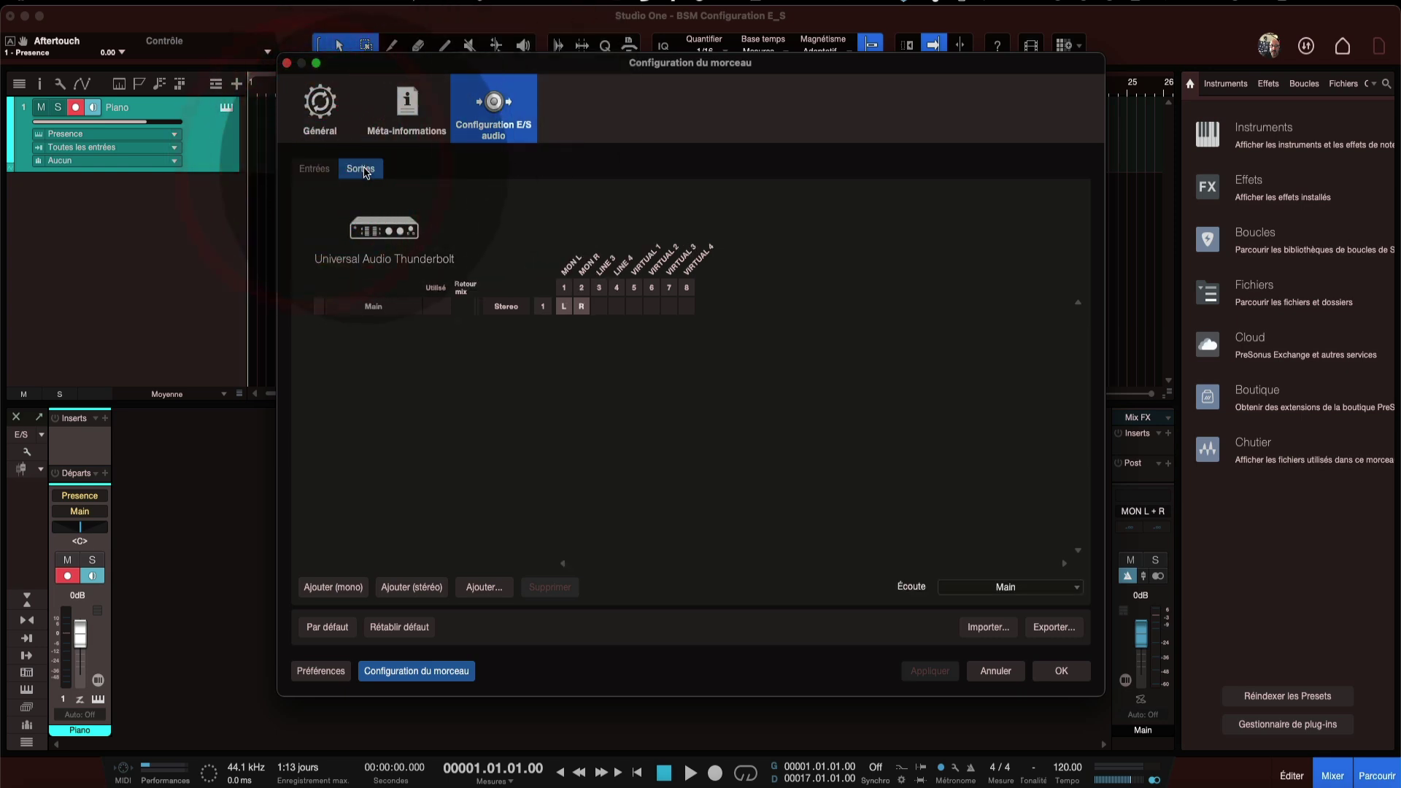
pyautogui.click(315, 169)
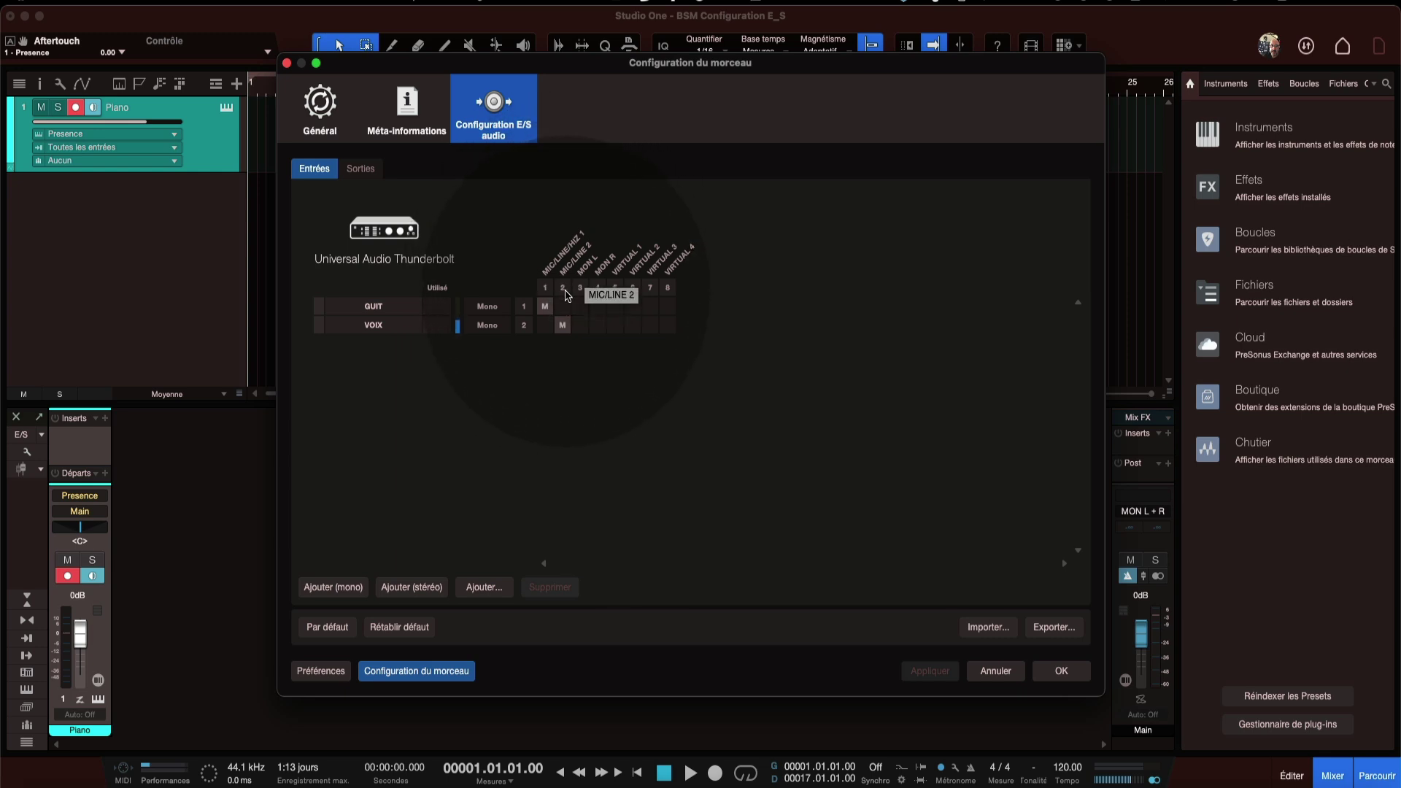
# Unassign the VOIX input from MIC/LINE 2 and assign it again
pyautogui.click(565, 326)
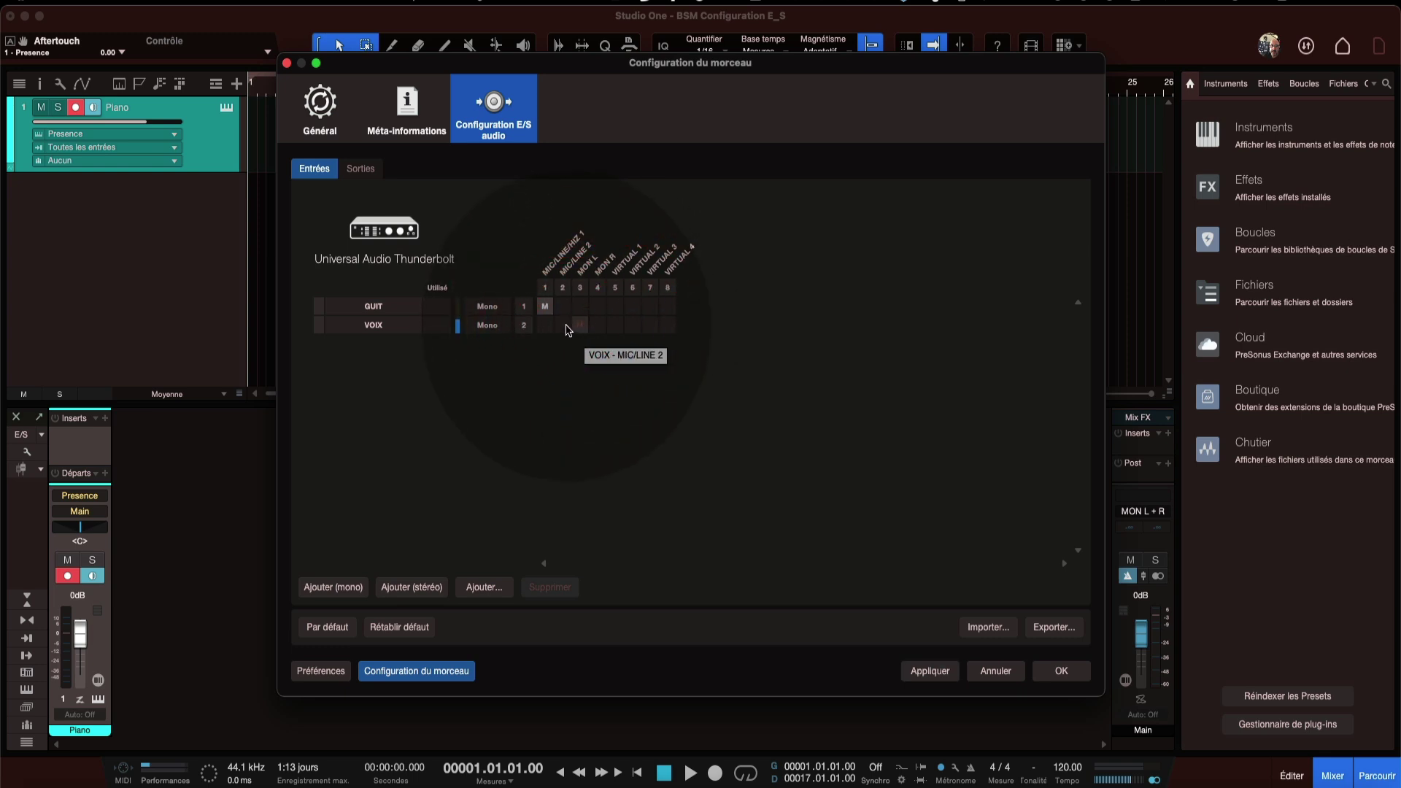
pyautogui.click(565, 326)
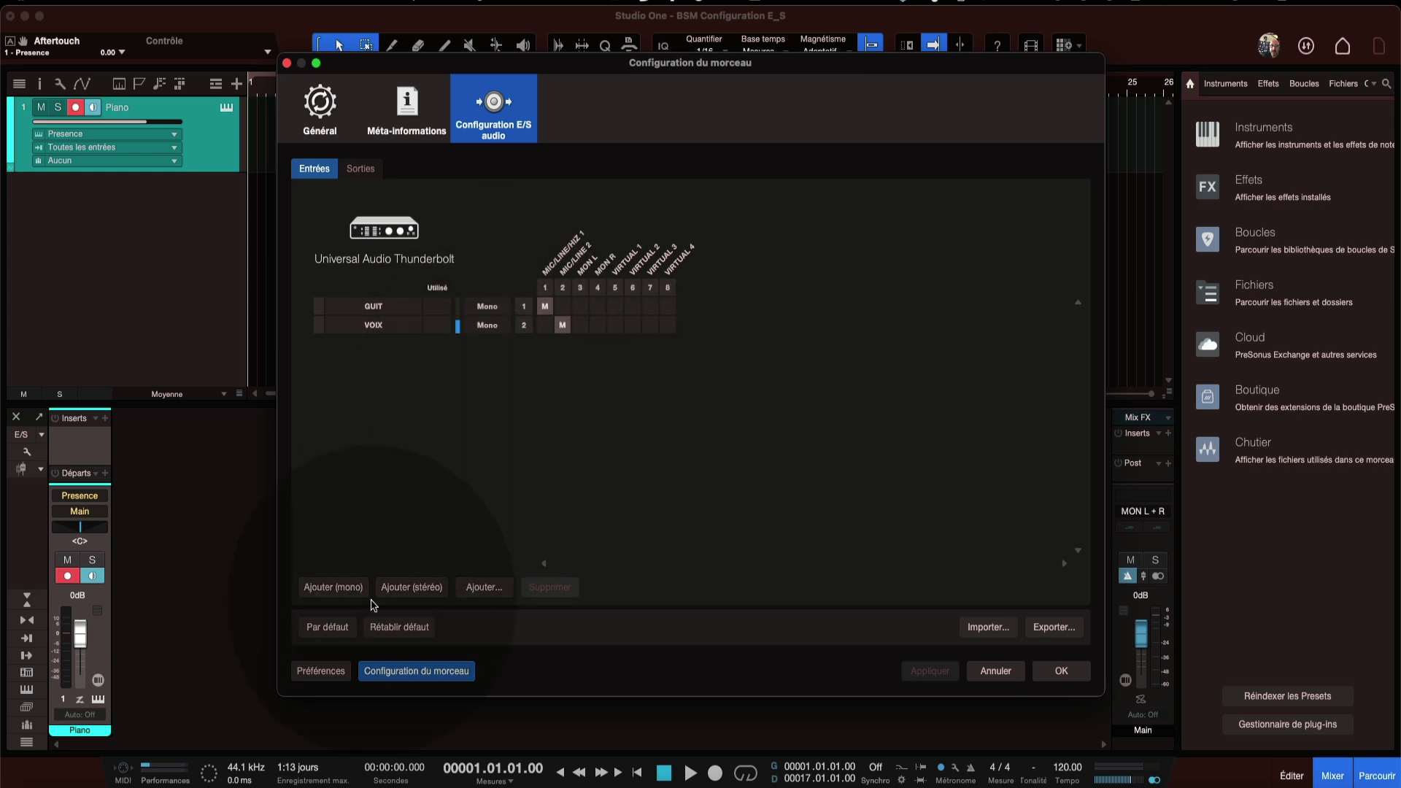
# Try adding a mono input assigned to MON R, and delete it again
pyautogui.click(336, 588)
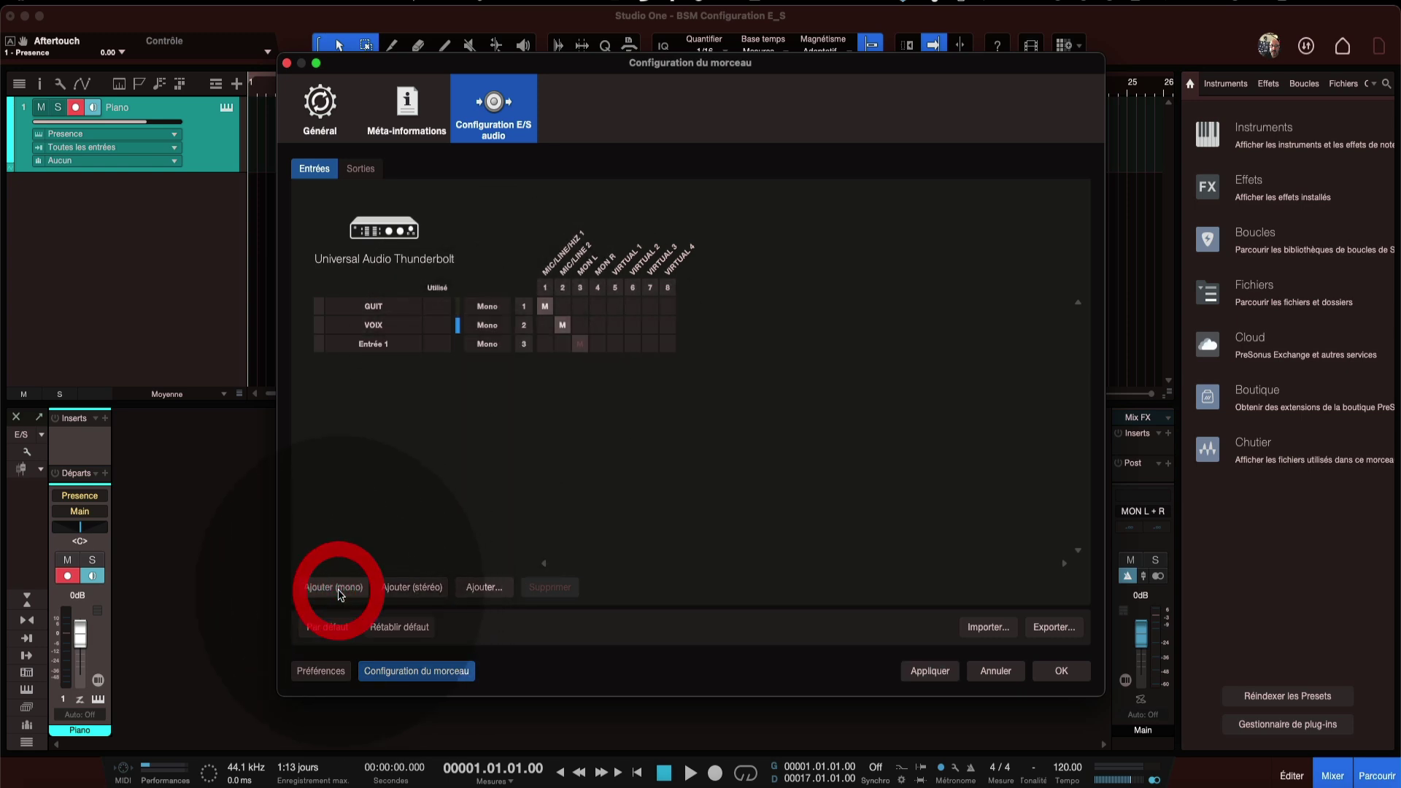
pyautogui.doubleClick(393, 351)
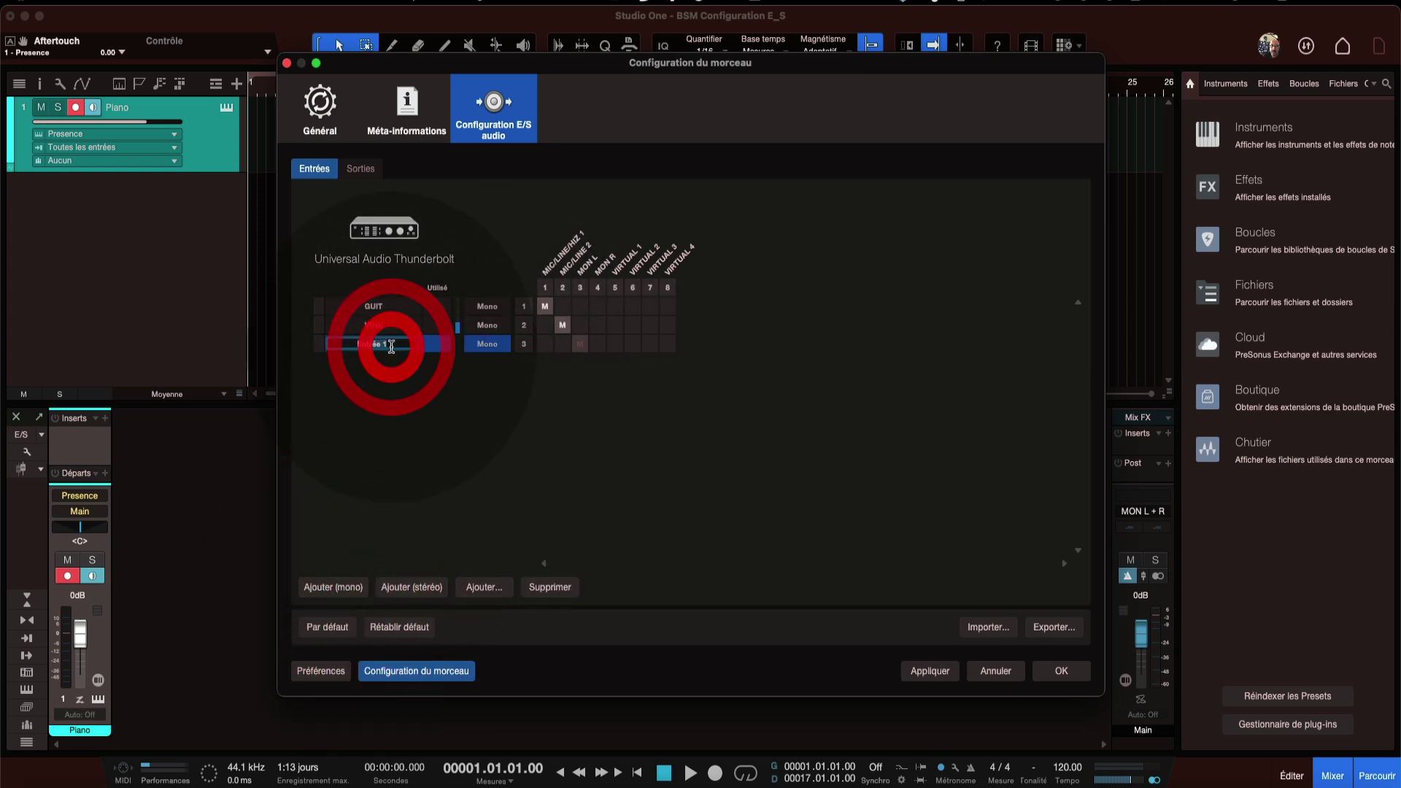
pyautogui.click(401, 387)
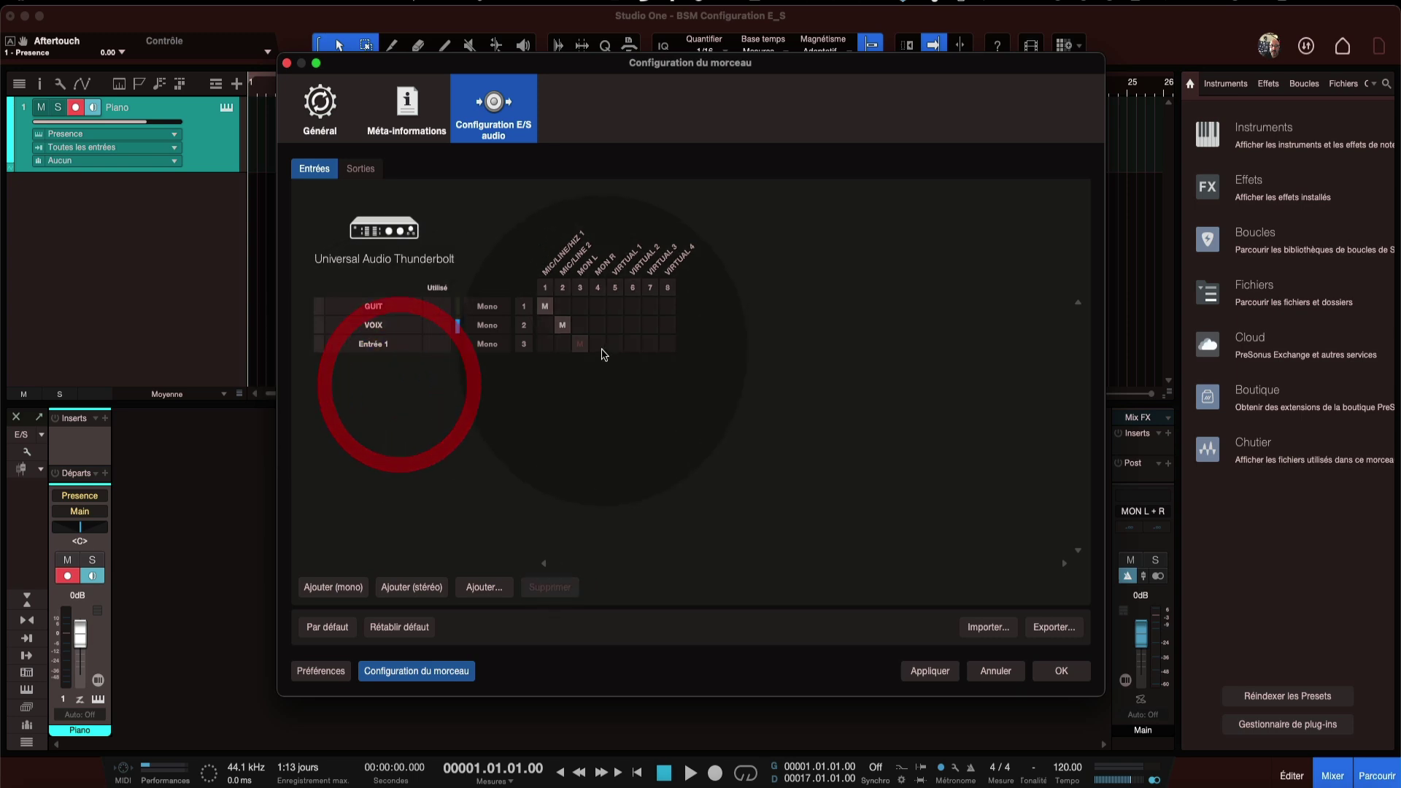
pyautogui.click(544, 346)
pyautogui.click(569, 349)
pyautogui.click(592, 342)
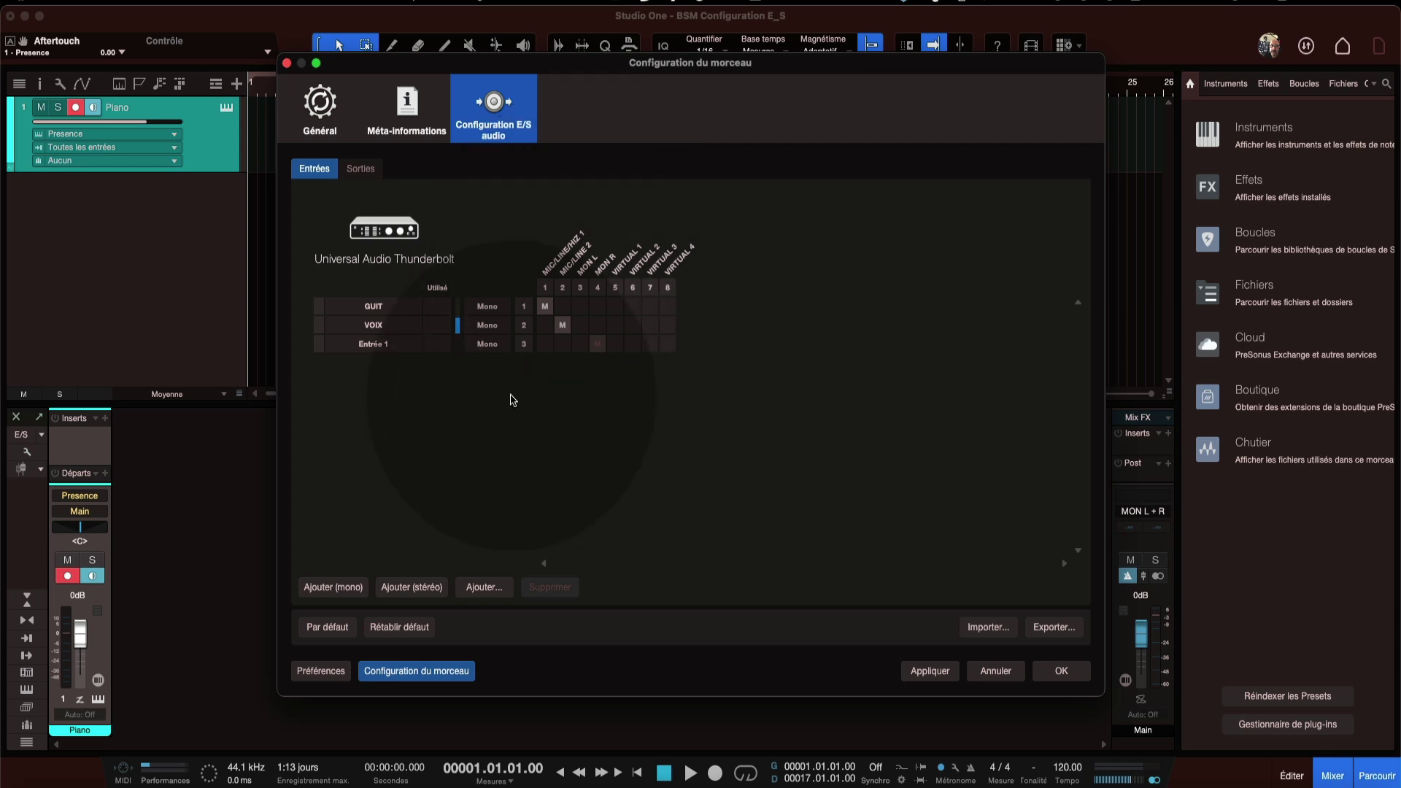
pyautogui.click(389, 345)
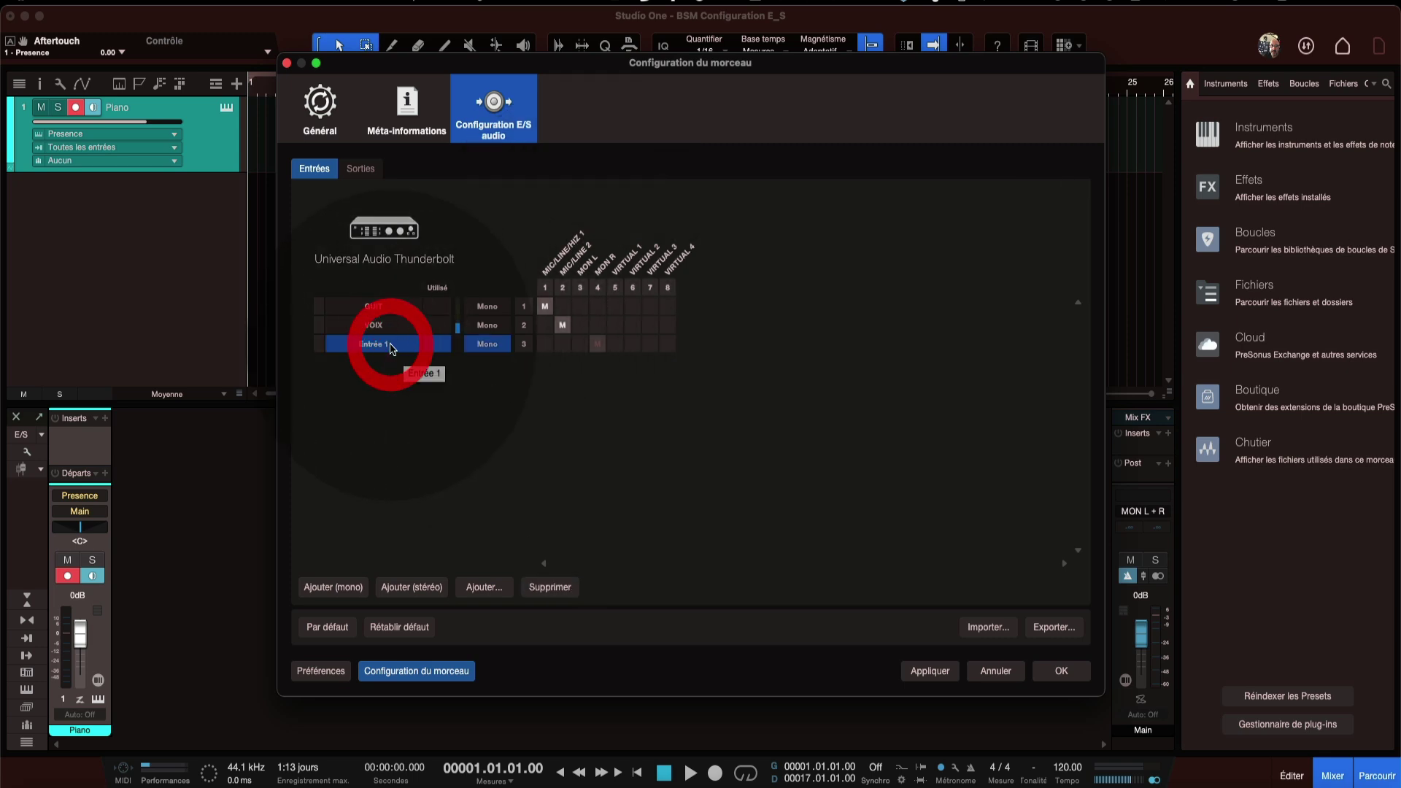
pyautogui.click(550, 586)
# Try adding a stereo input assigned to MIC/LINE/HIZ 1 and MIC/LINE 2, and delete it again
pyautogui.click(413, 587)
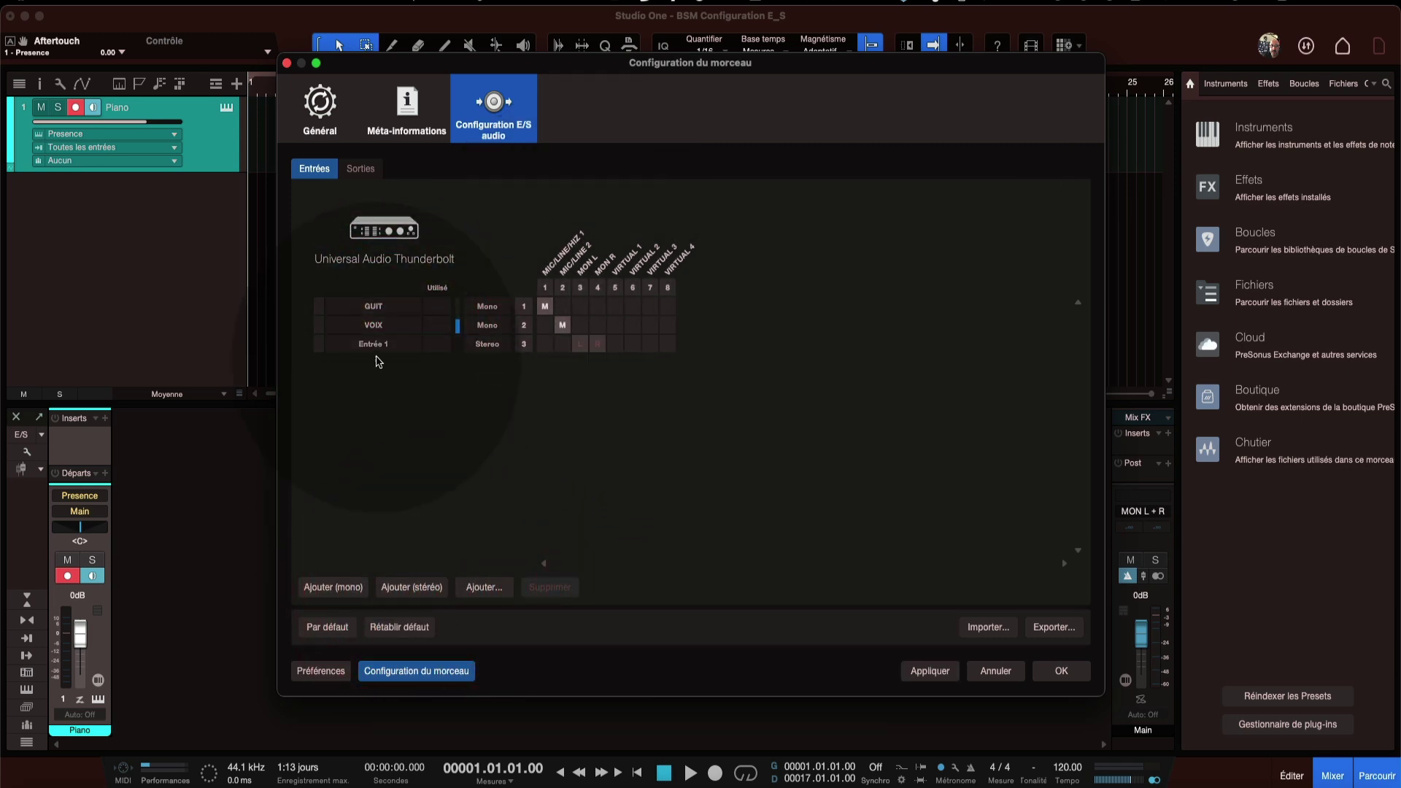
pyautogui.click(545, 344)
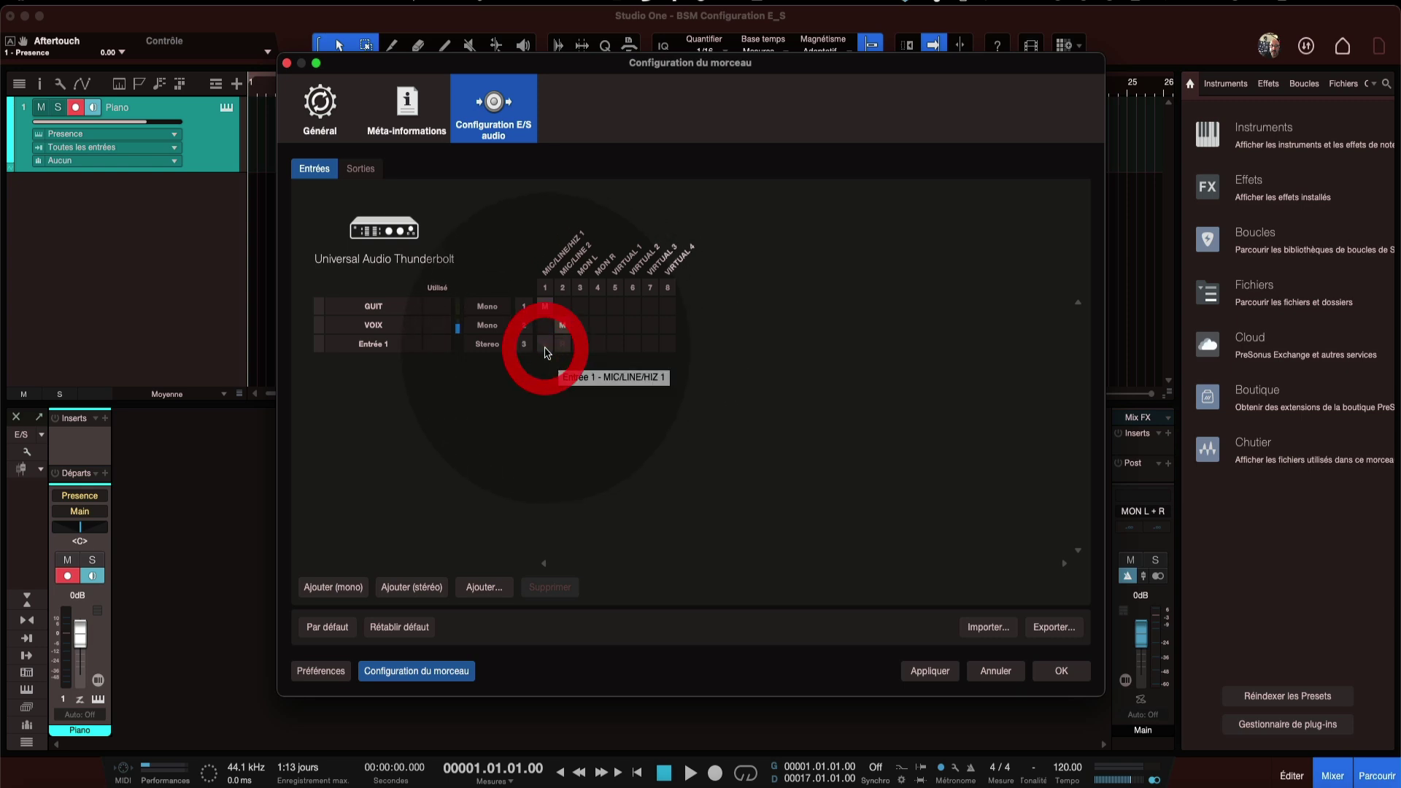
pyautogui.click(380, 349)
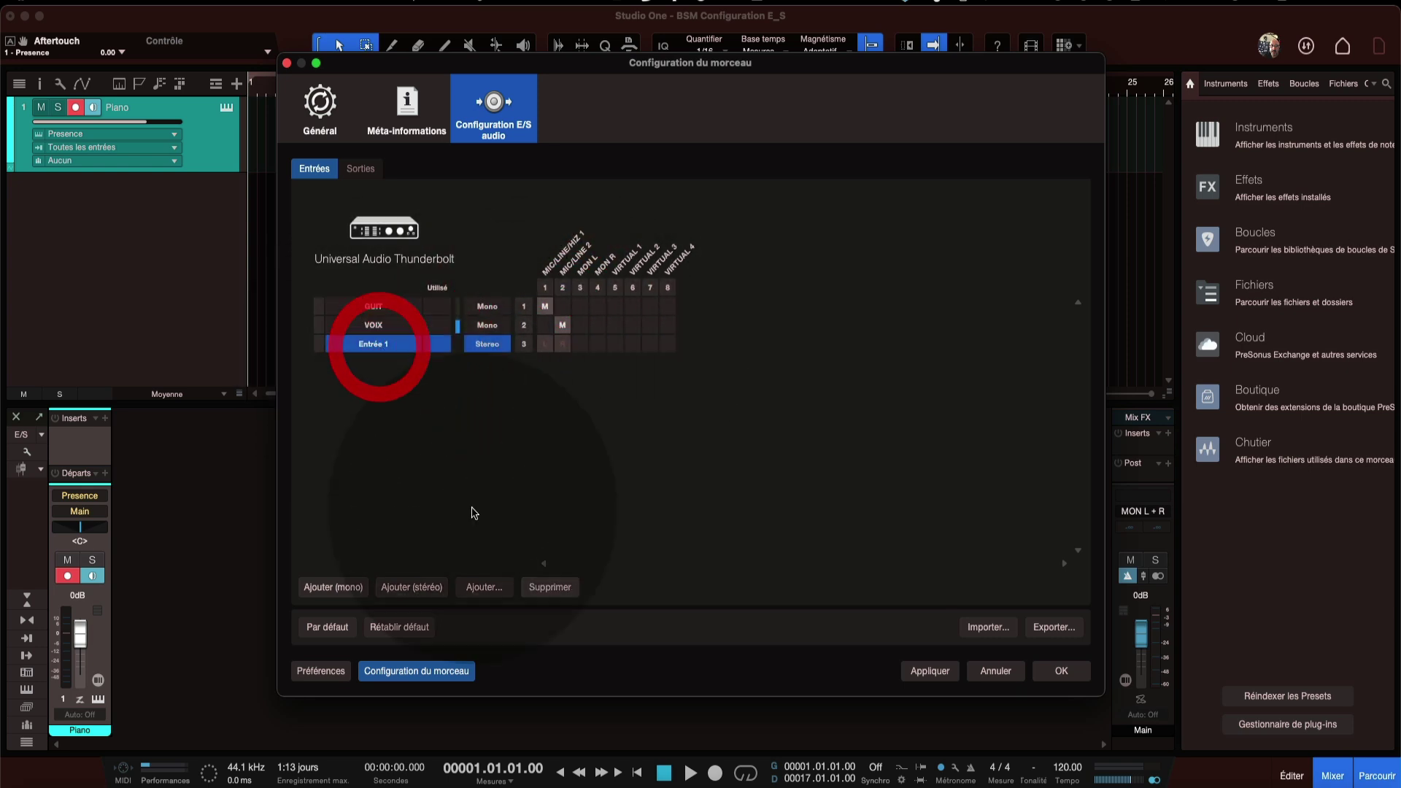
pyautogui.click(541, 587)
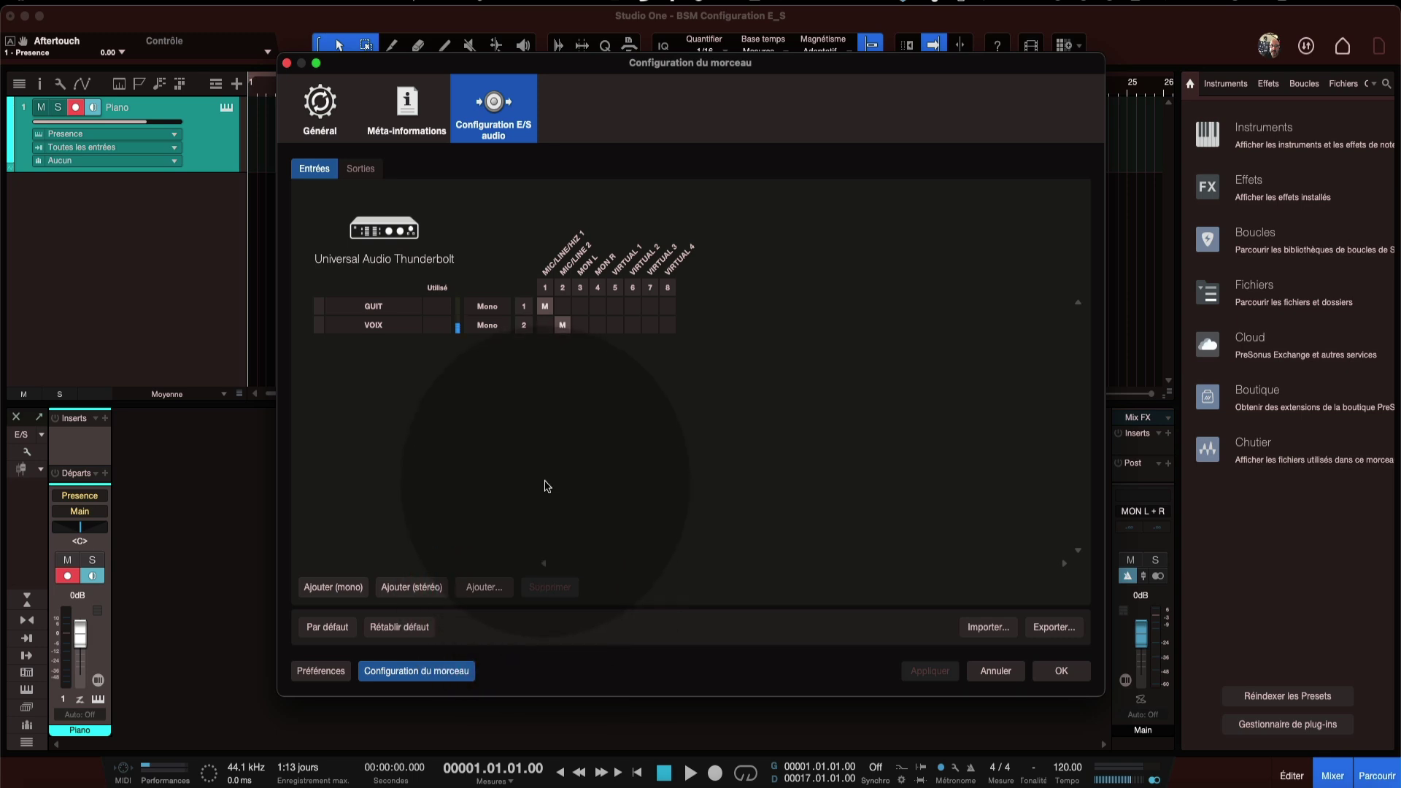
# Add four mono input channels labelled Entrée with a blue channel colour
pyautogui.click(484, 588)
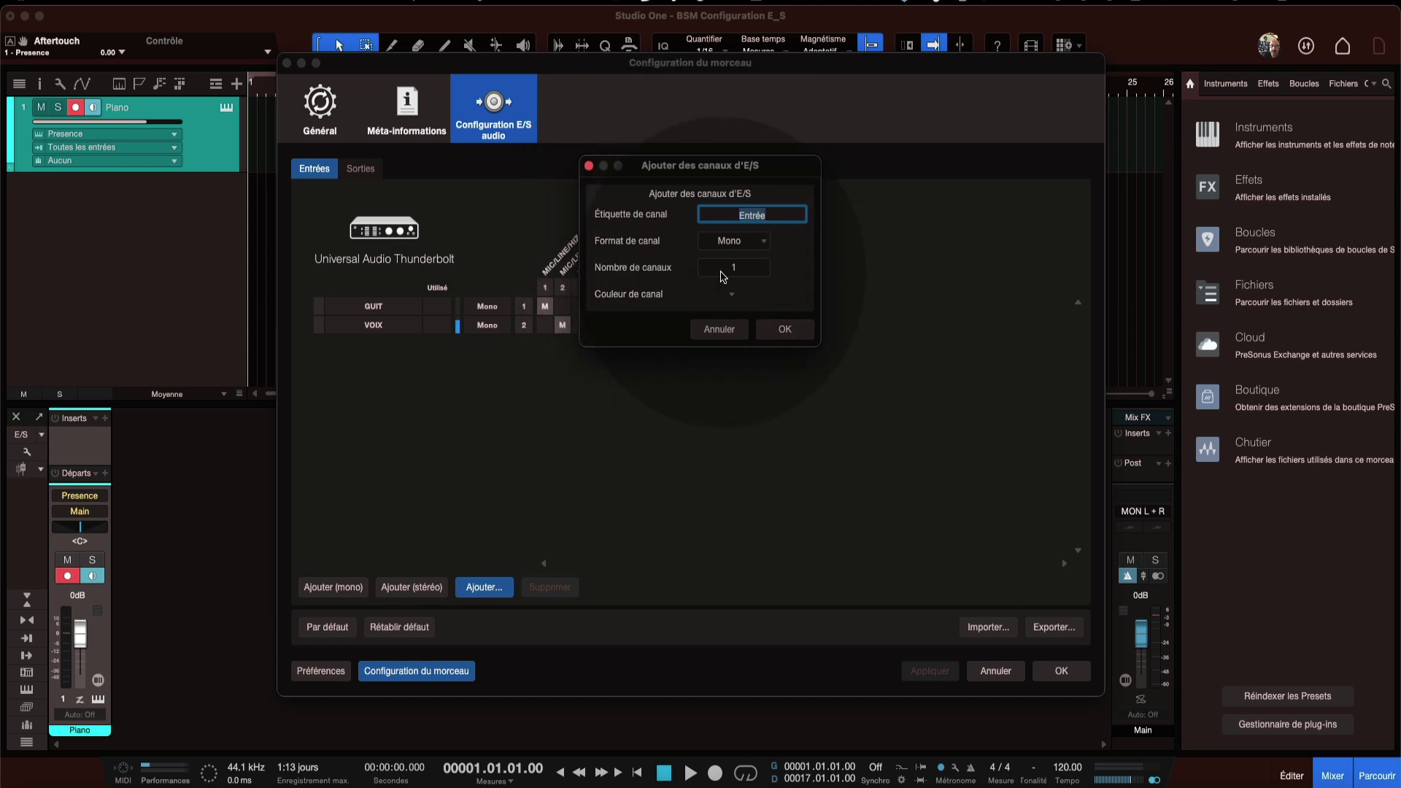
pyautogui.moveTo(749, 275); pyautogui.dragTo(750, 269)
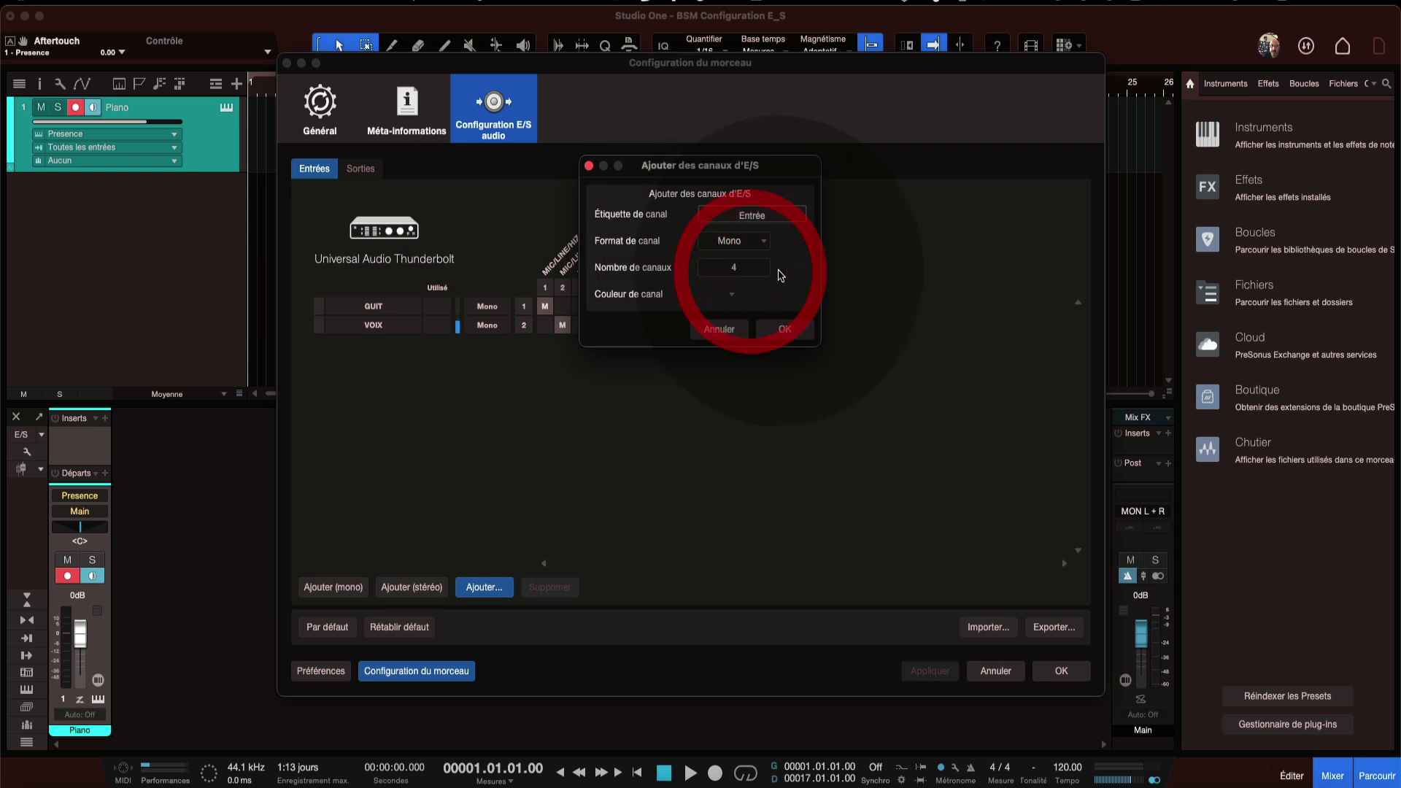
pyautogui.click(735, 297)
pyautogui.click(719, 314)
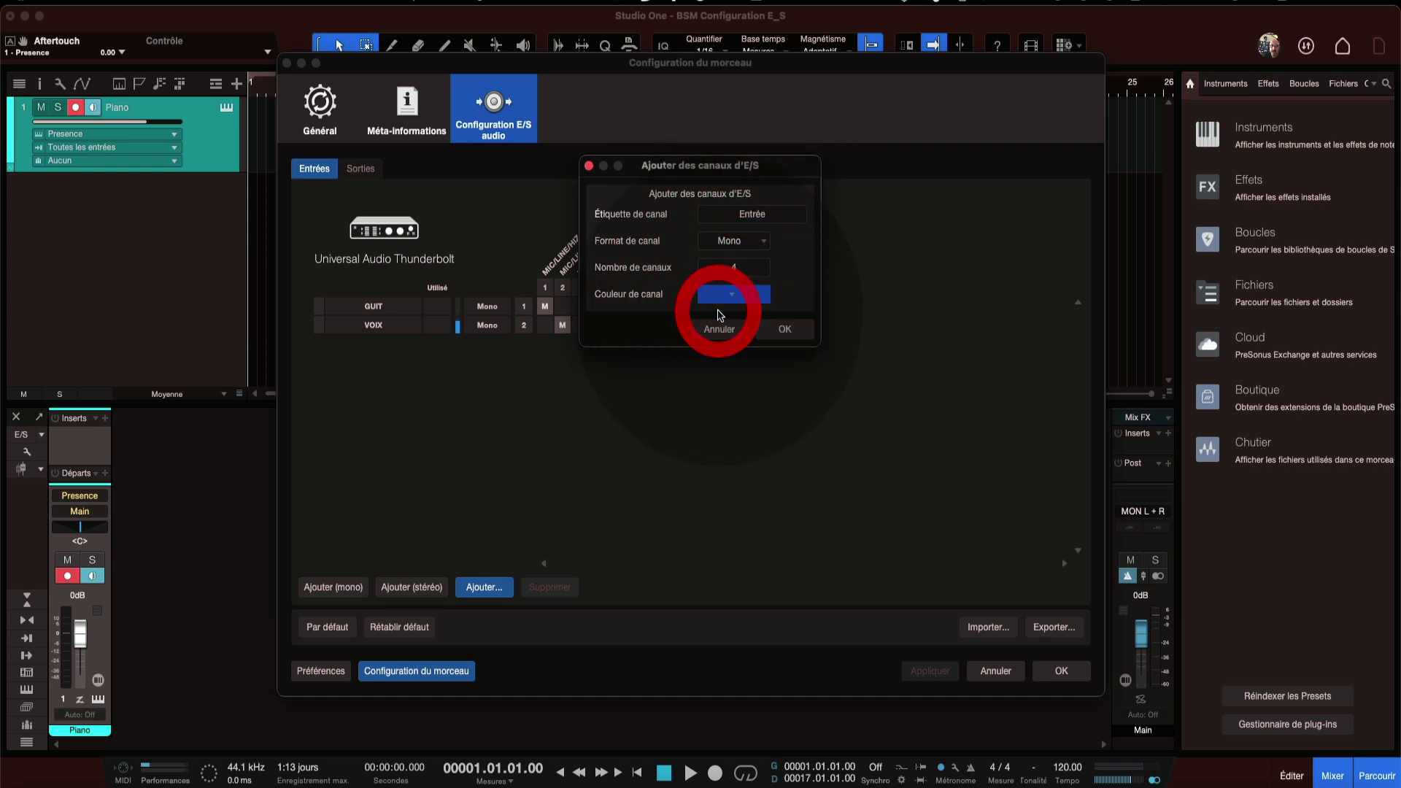
pyautogui.click(785, 331)
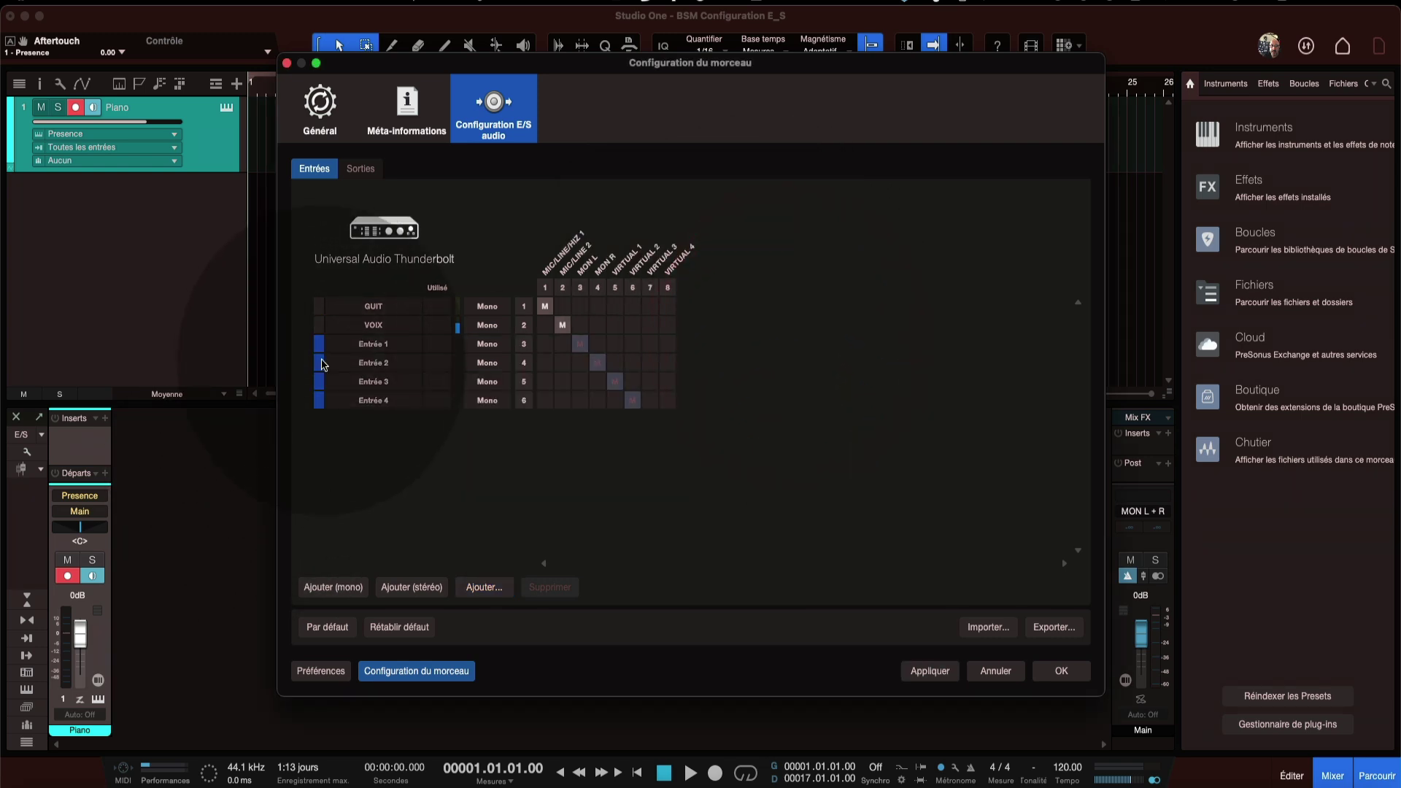
# Delete the four mono inputs Entrée 1 through Entrée 4 together
pyautogui.click(379, 344)
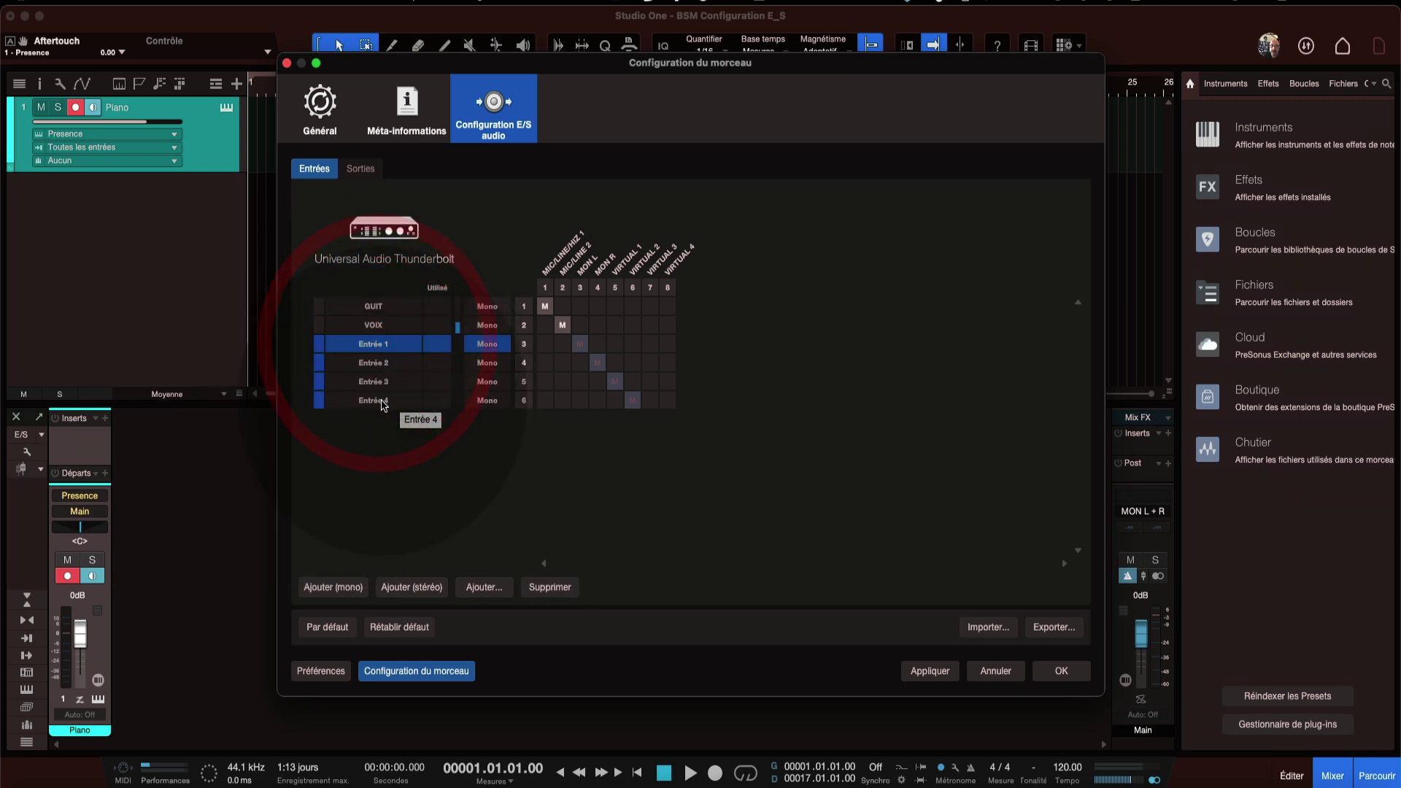
pyautogui.keyDown('shift'); pyautogui.click(374, 401); pyautogui.keyUp('shift')
pyautogui.click(541, 590)
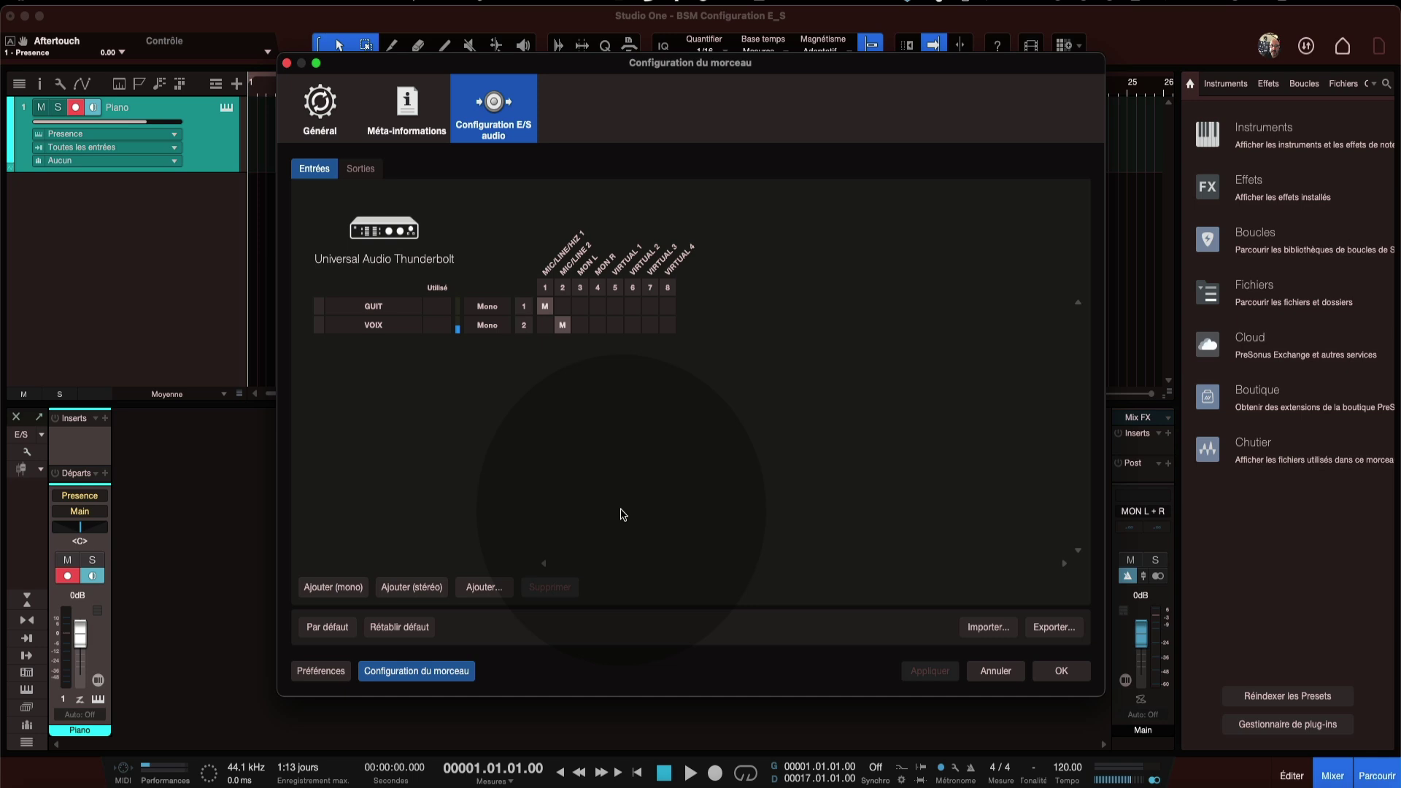
# Add a stereo output to the song's audio outputs and name it Casque 1
pyautogui.click(361, 168)
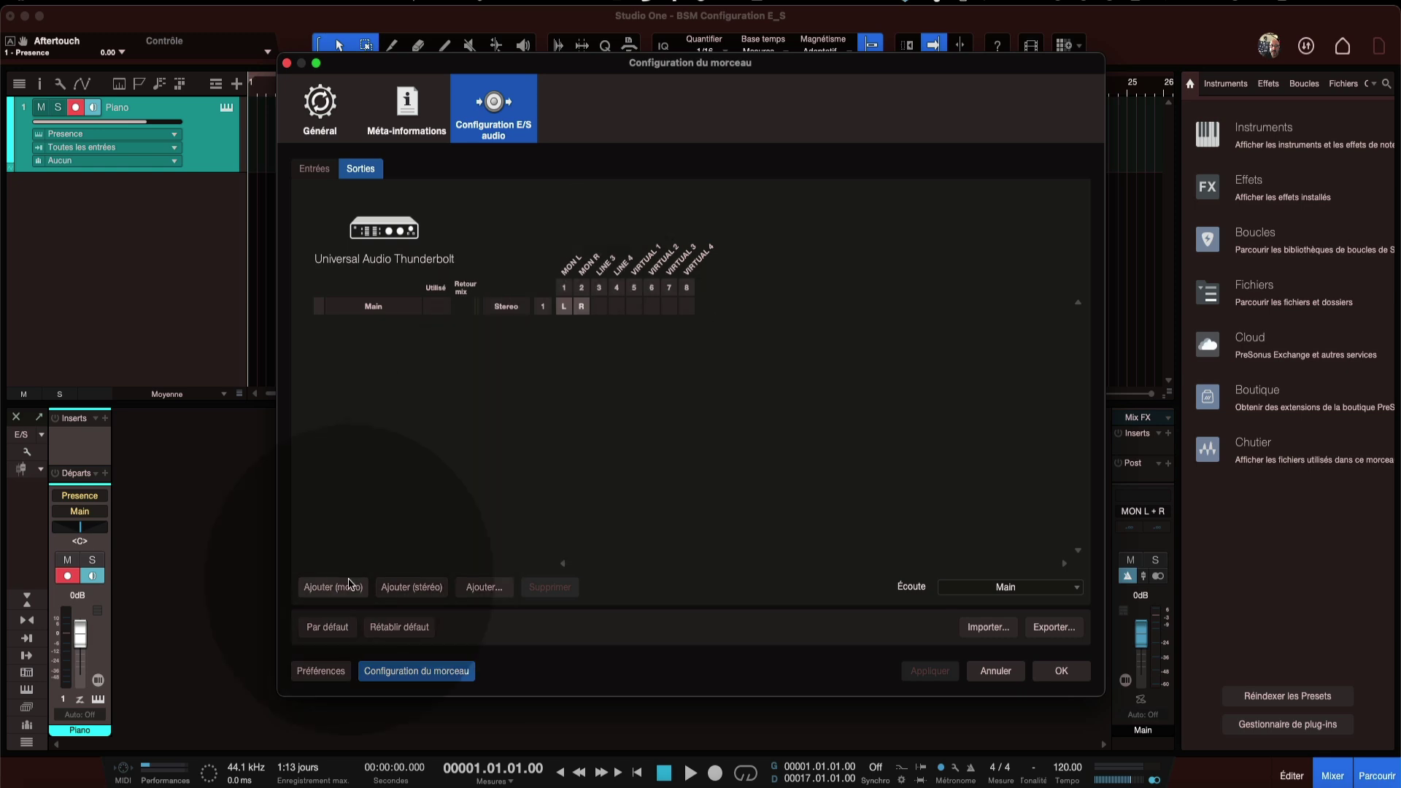
pyautogui.click(410, 593)
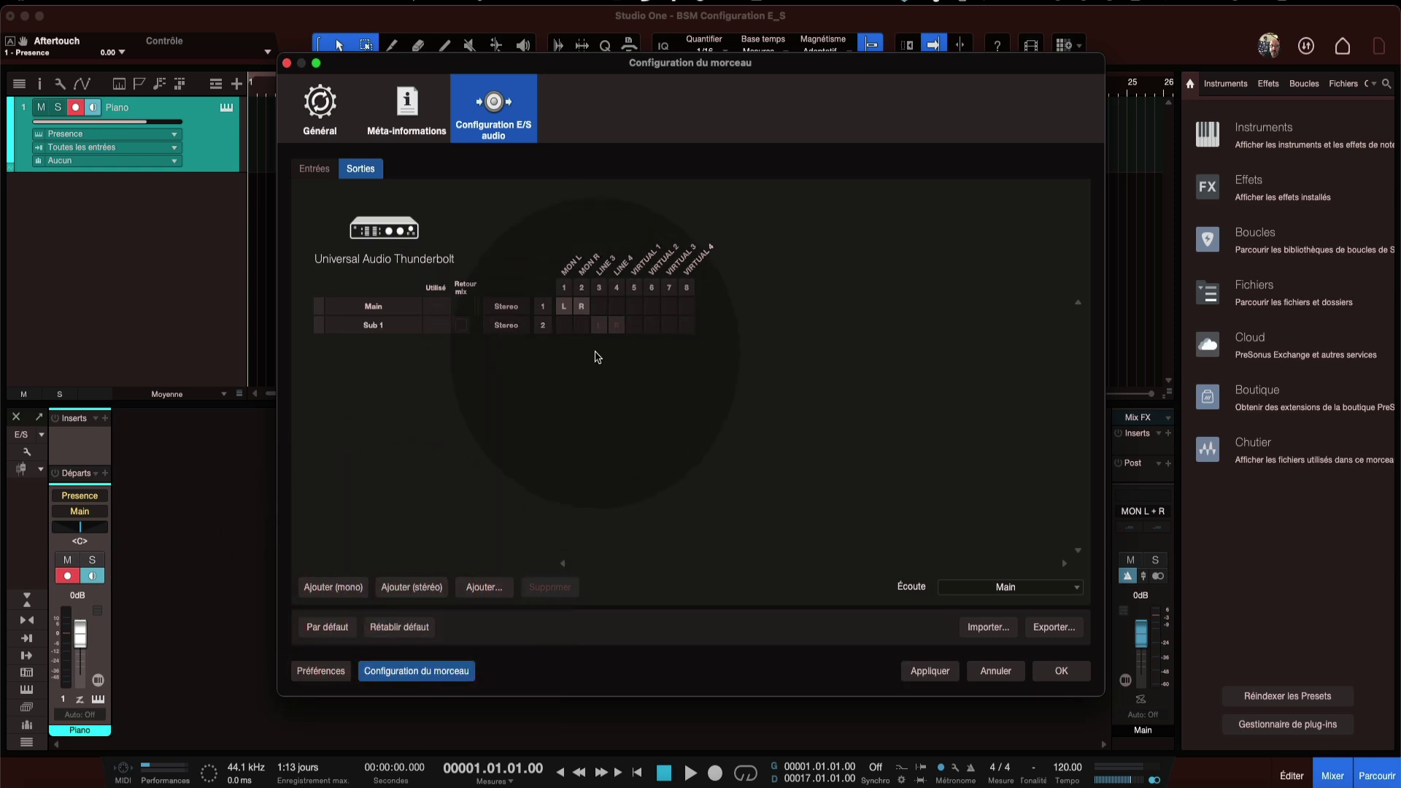
pyautogui.doubleClick(375, 326)
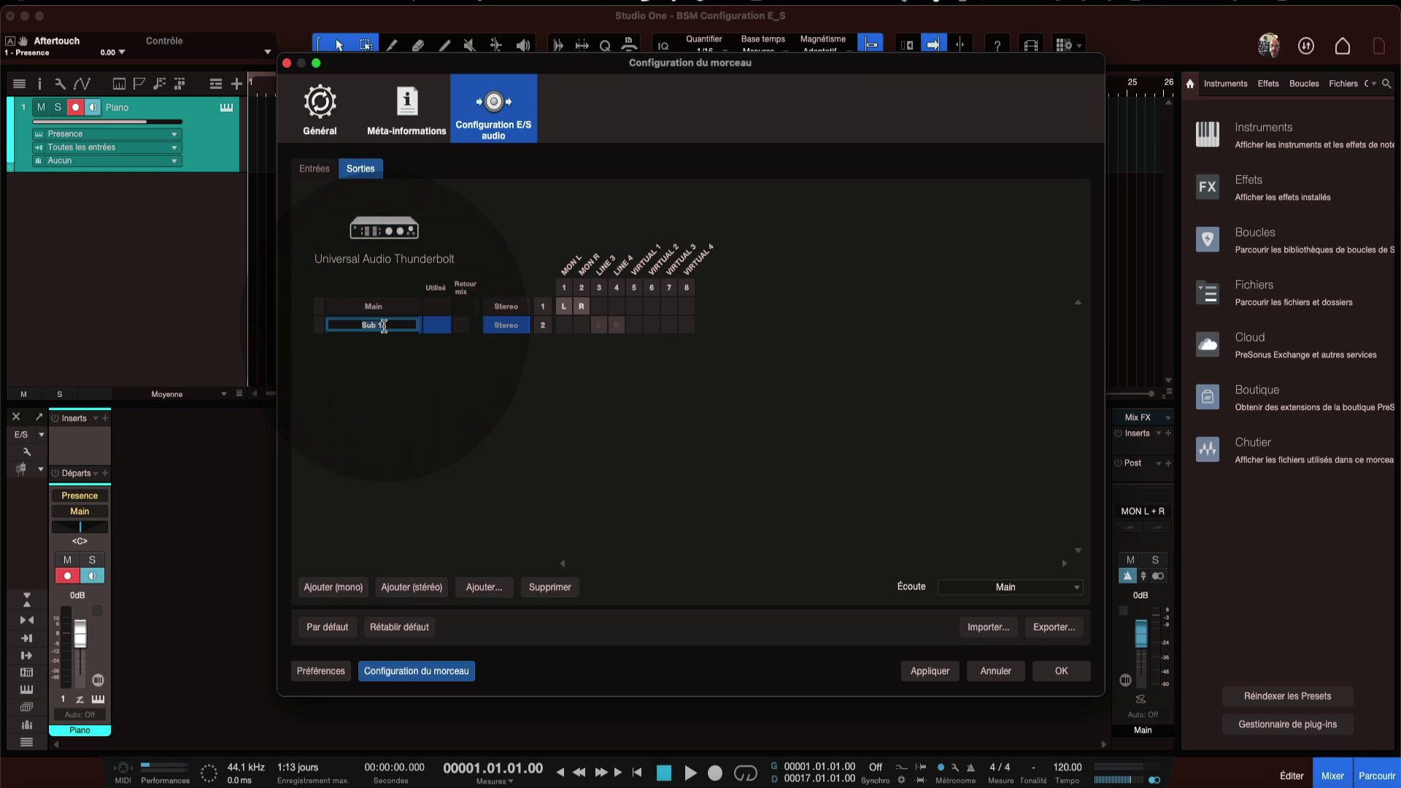
pyautogui.write('Casque 1')
pyautogui.press('Return')
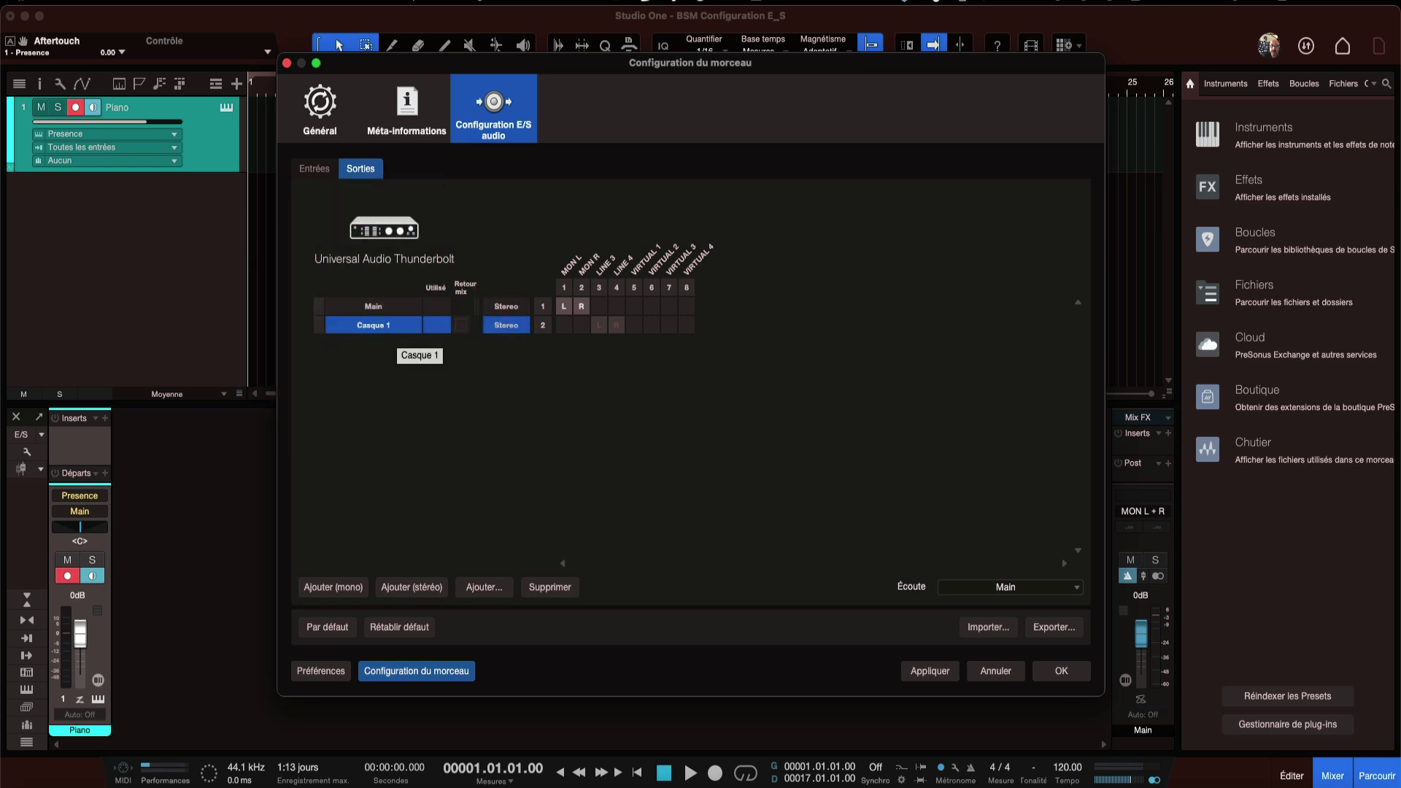
# Add another stereo output named Casque 2, and check which outputs are available for Écoute while keeping Main
pyautogui.click(394, 587)
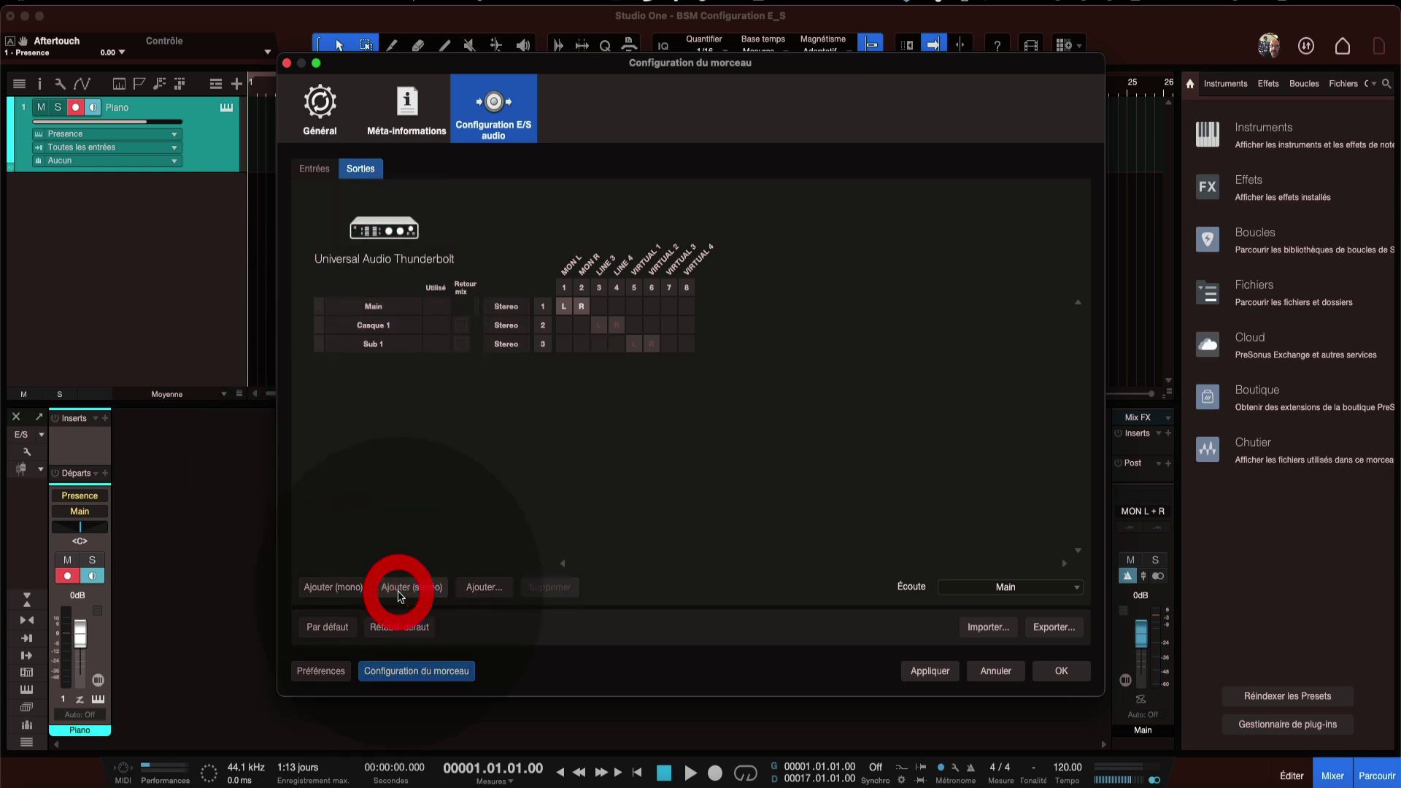
pyautogui.doubleClick(369, 343)
pyautogui.write('Cas')
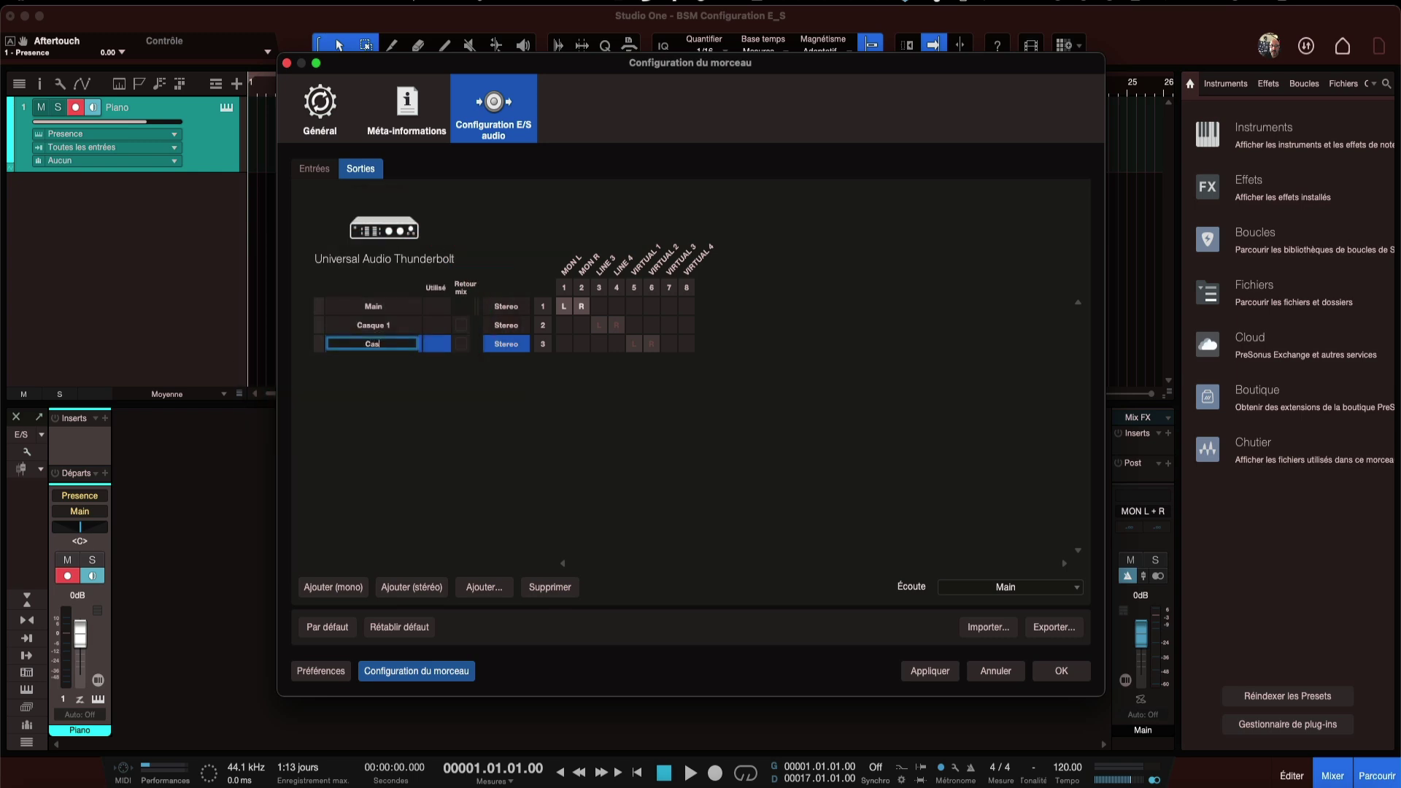
pyautogui.write('que 2')
pyautogui.press('Return')
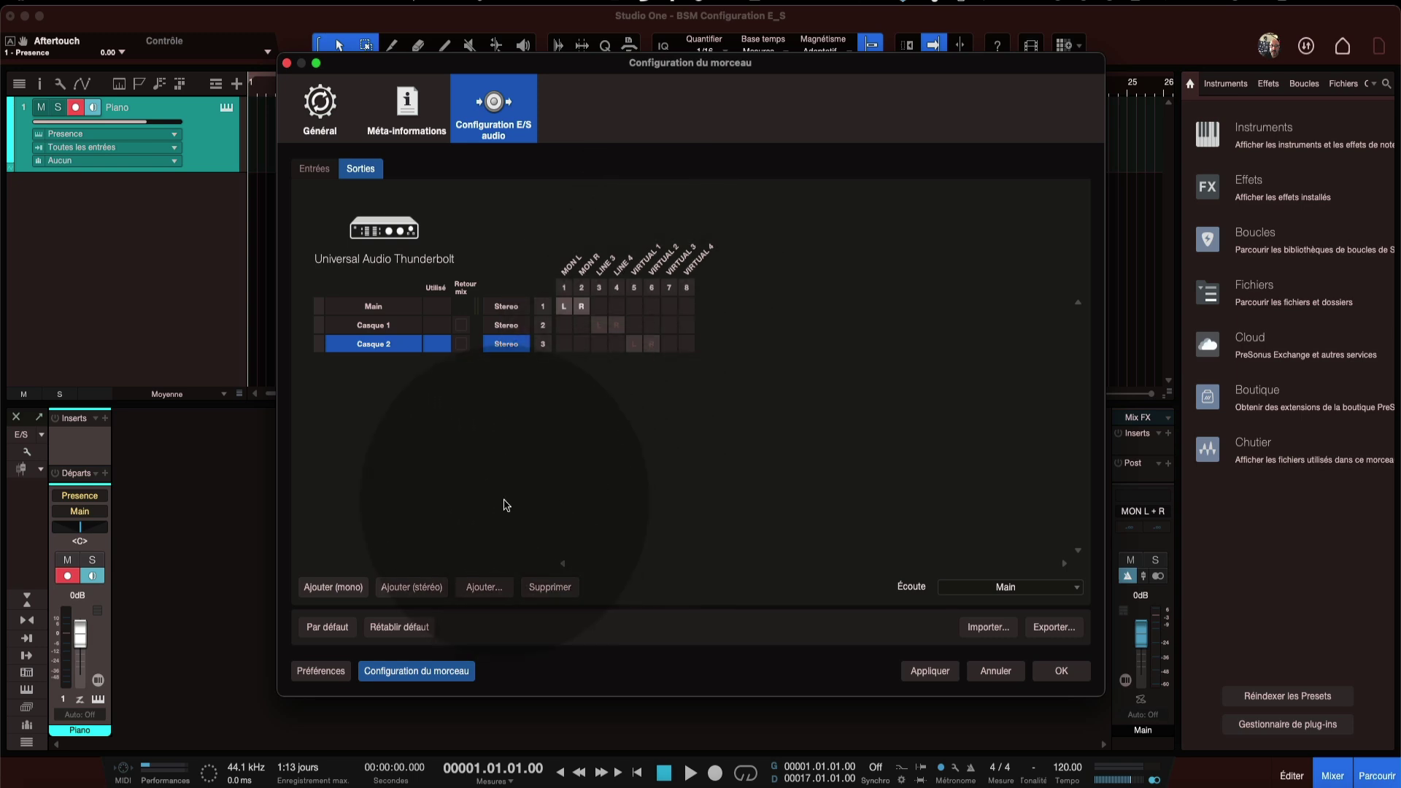
pyautogui.click(504, 447)
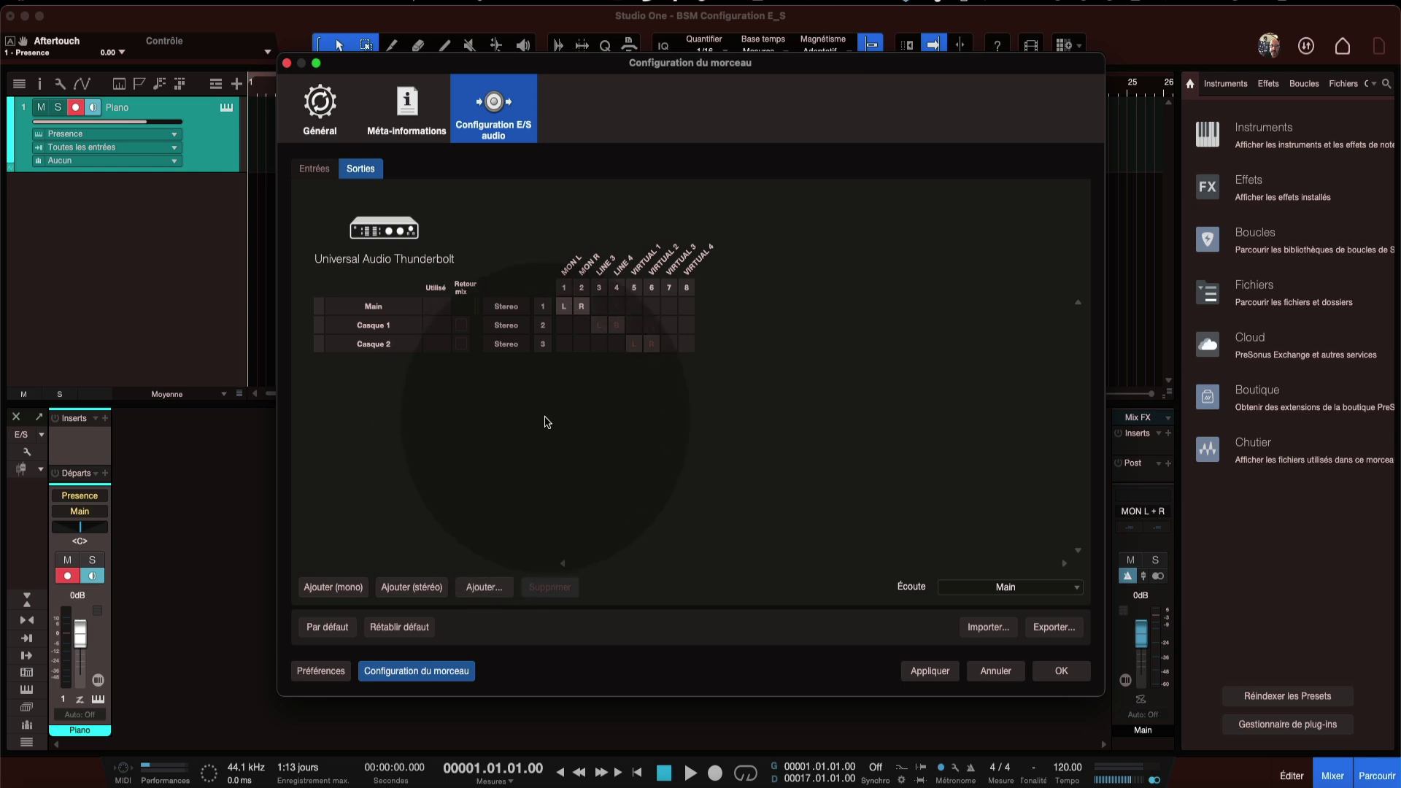
pyautogui.click(994, 588)
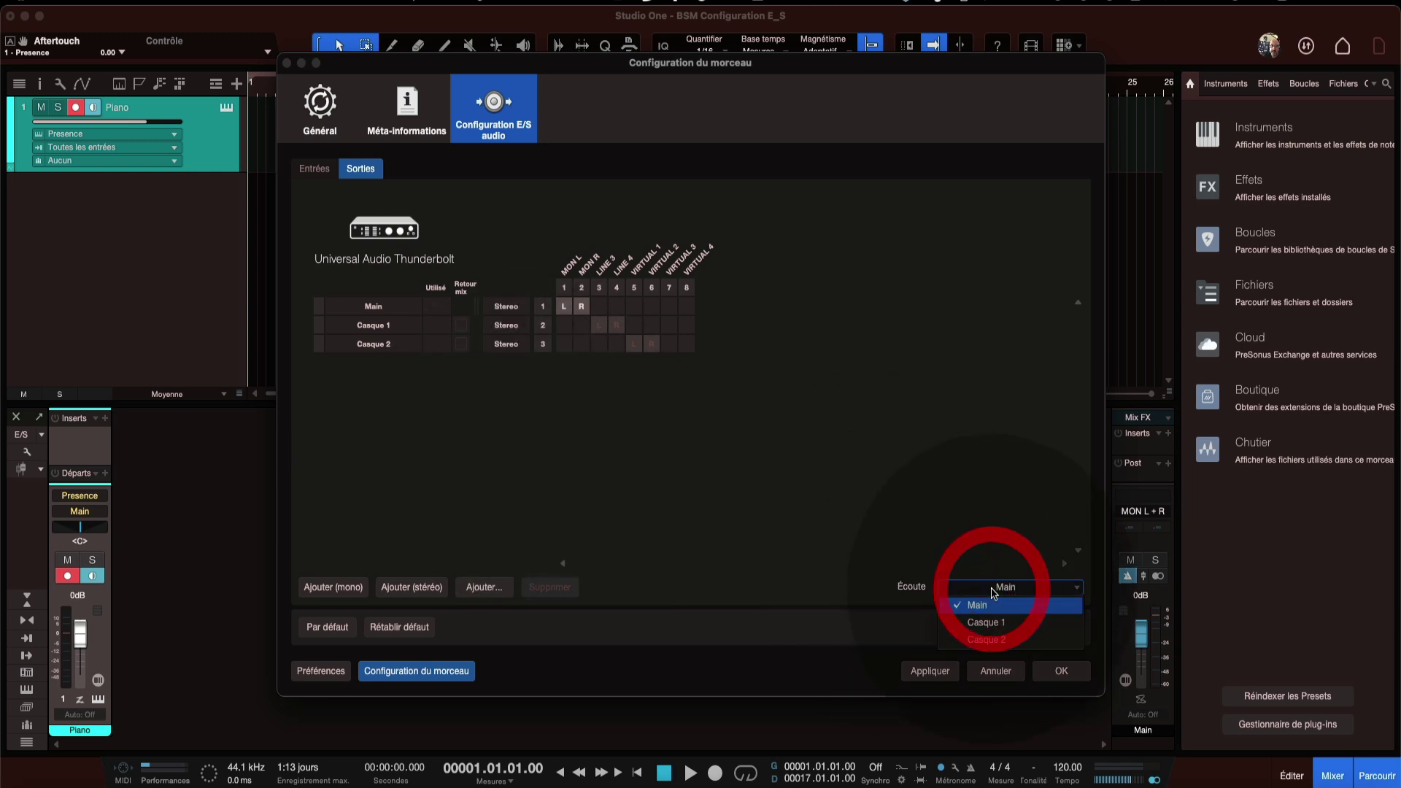
pyautogui.click(990, 492)
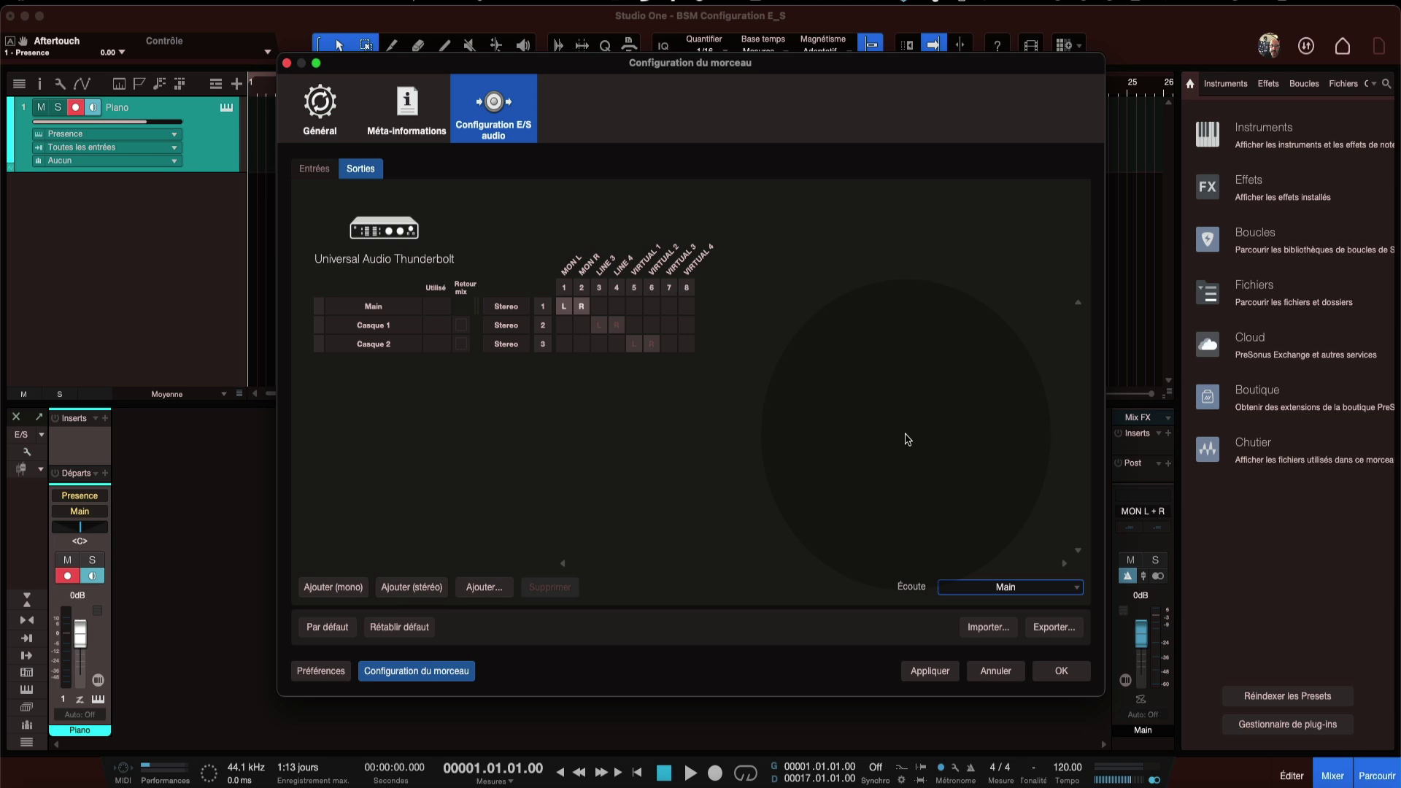
# Export the audio I/O configuration to the IO Configurations folder as Basic 2 Casques.ioconfig
pyautogui.click(1060, 629)
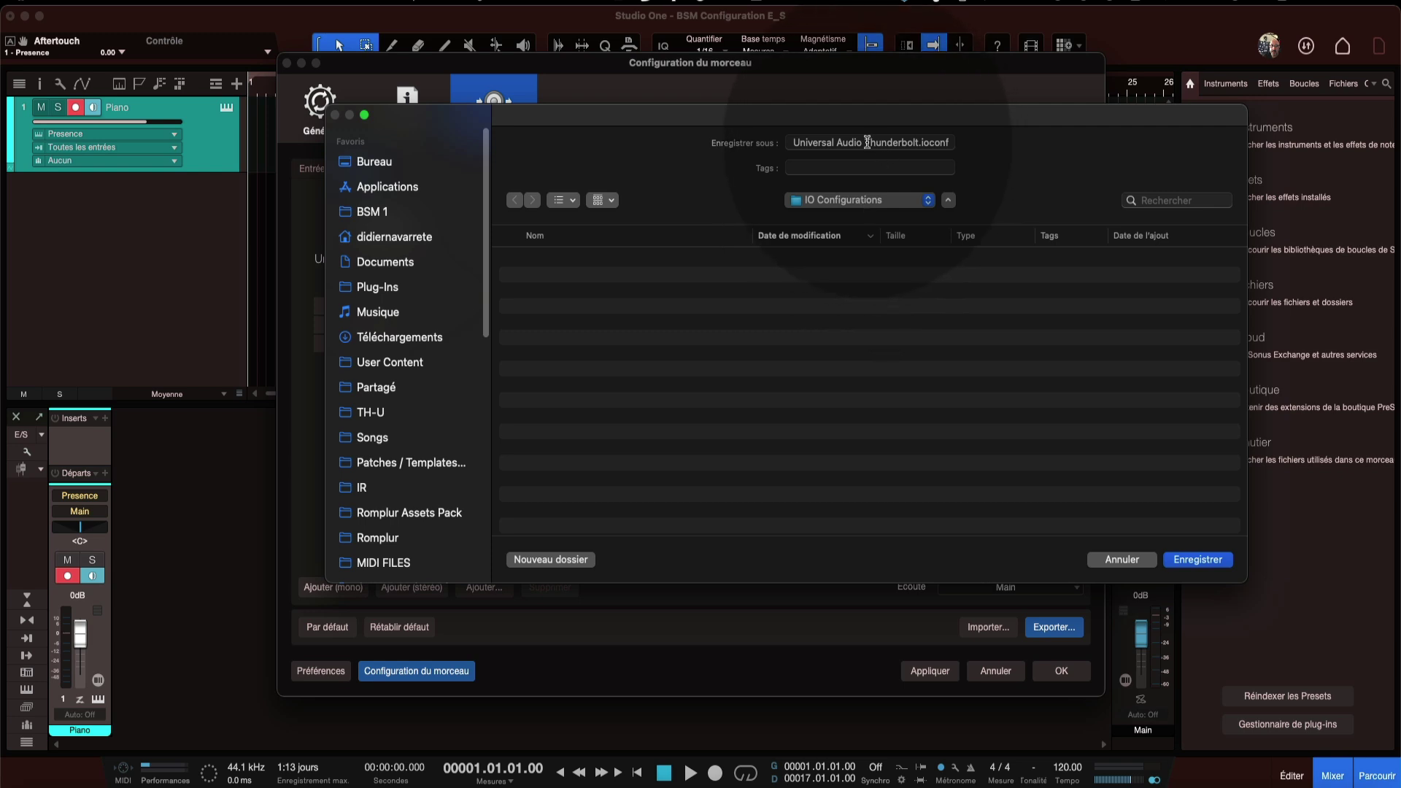
pyautogui.moveTo(895, 143); pyautogui.dragTo(744, 141)
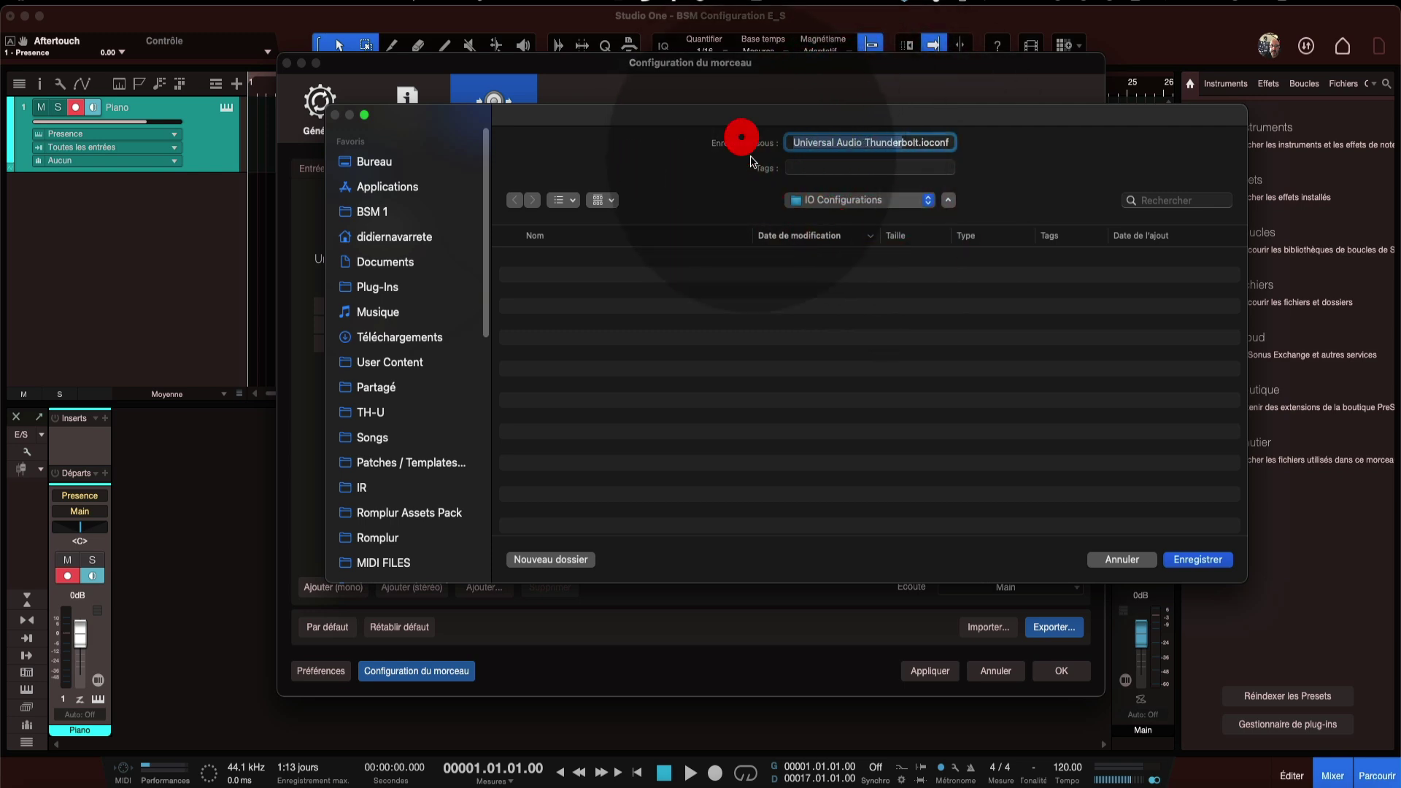
pyautogui.press('BackSpace')
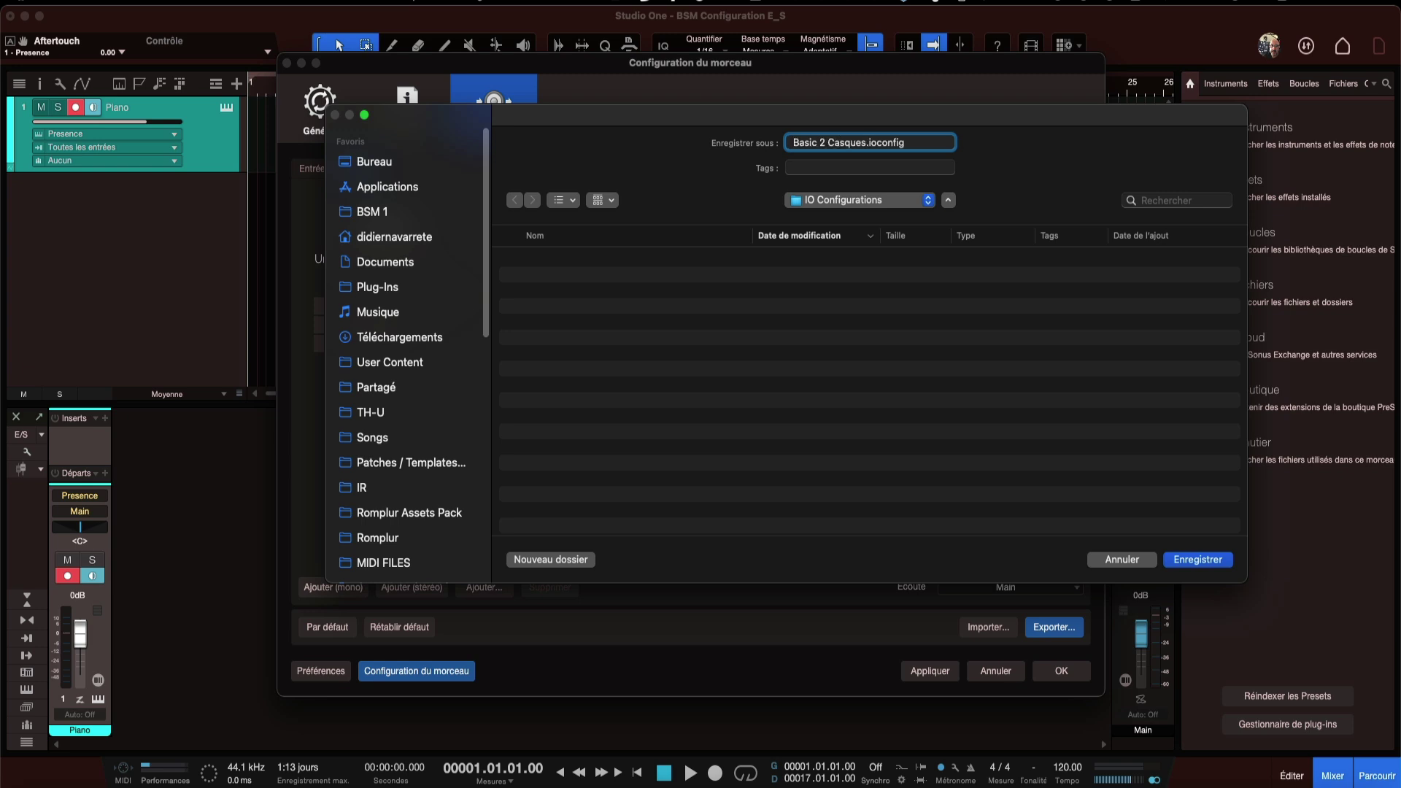
pyautogui.press('Return')
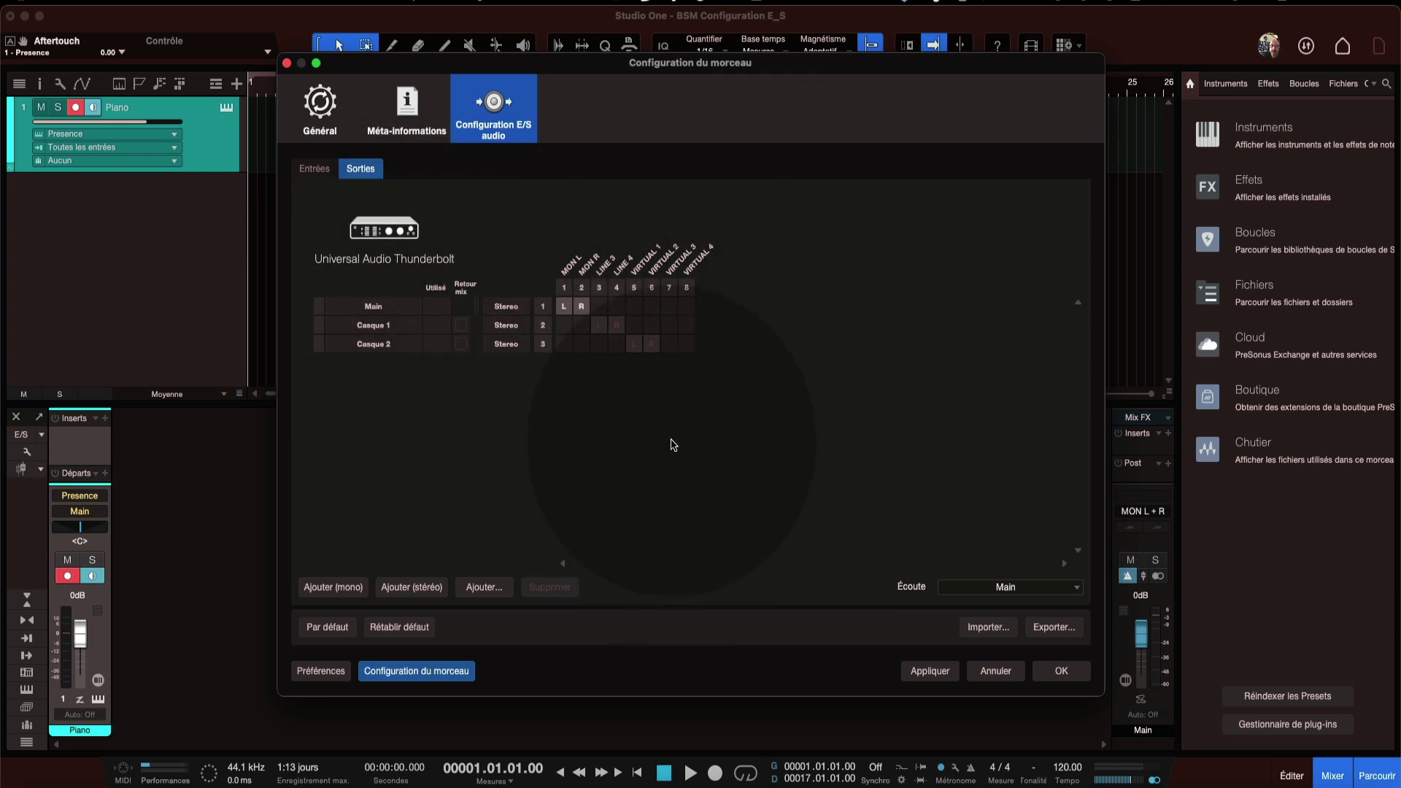
# Apply the audio I/O configuration and review the input and output assignments
pyautogui.click(378, 305)
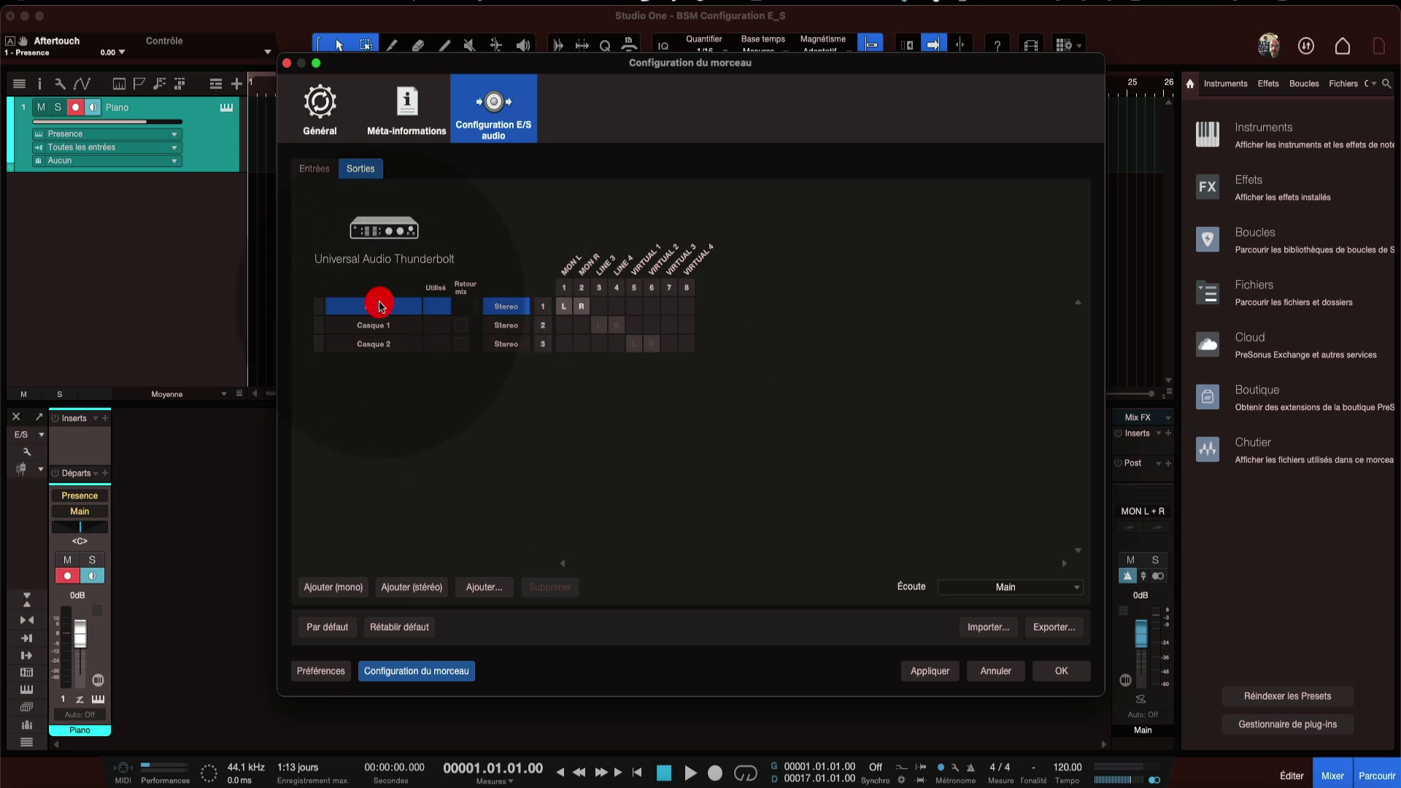
pyautogui.click(562, 453)
pyautogui.click(314, 169)
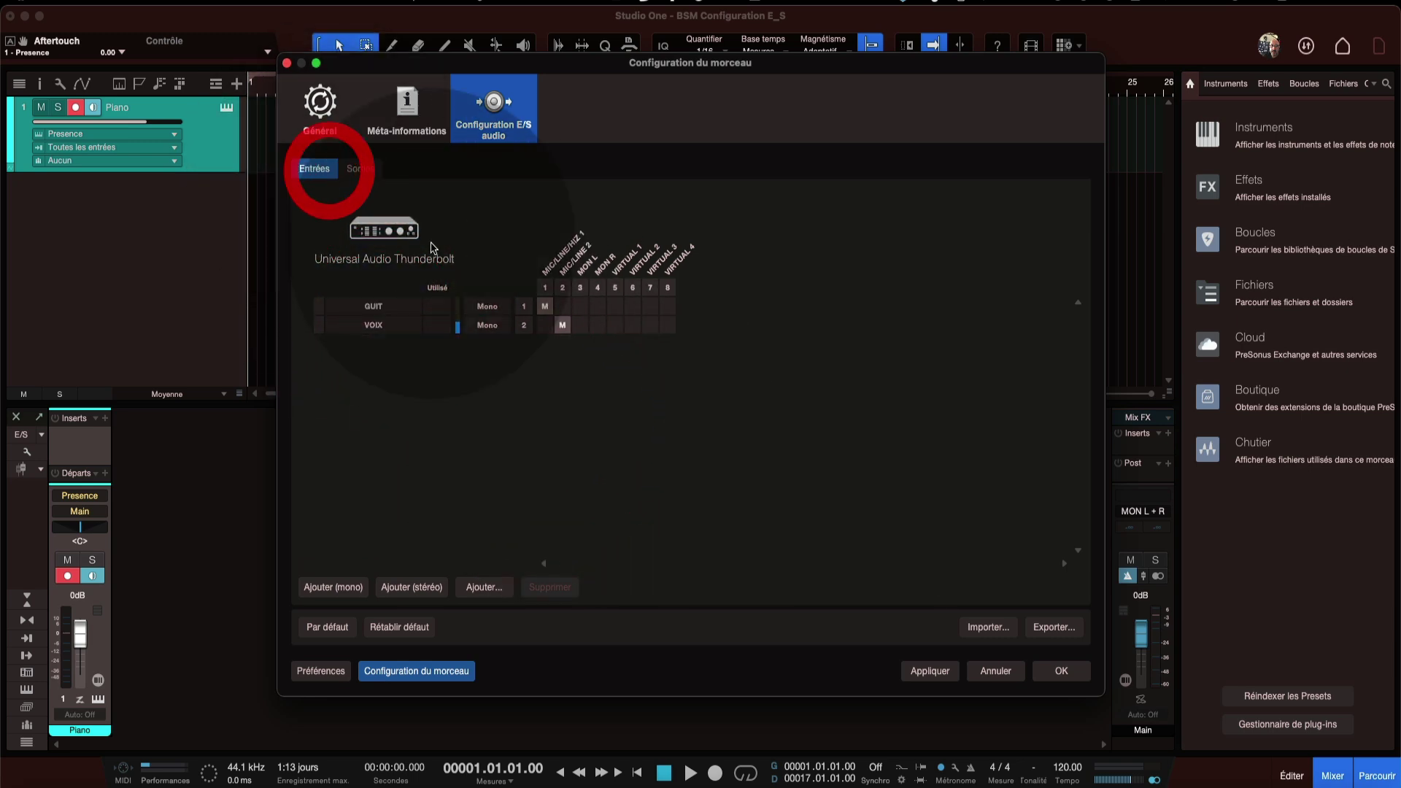
pyautogui.click(558, 380)
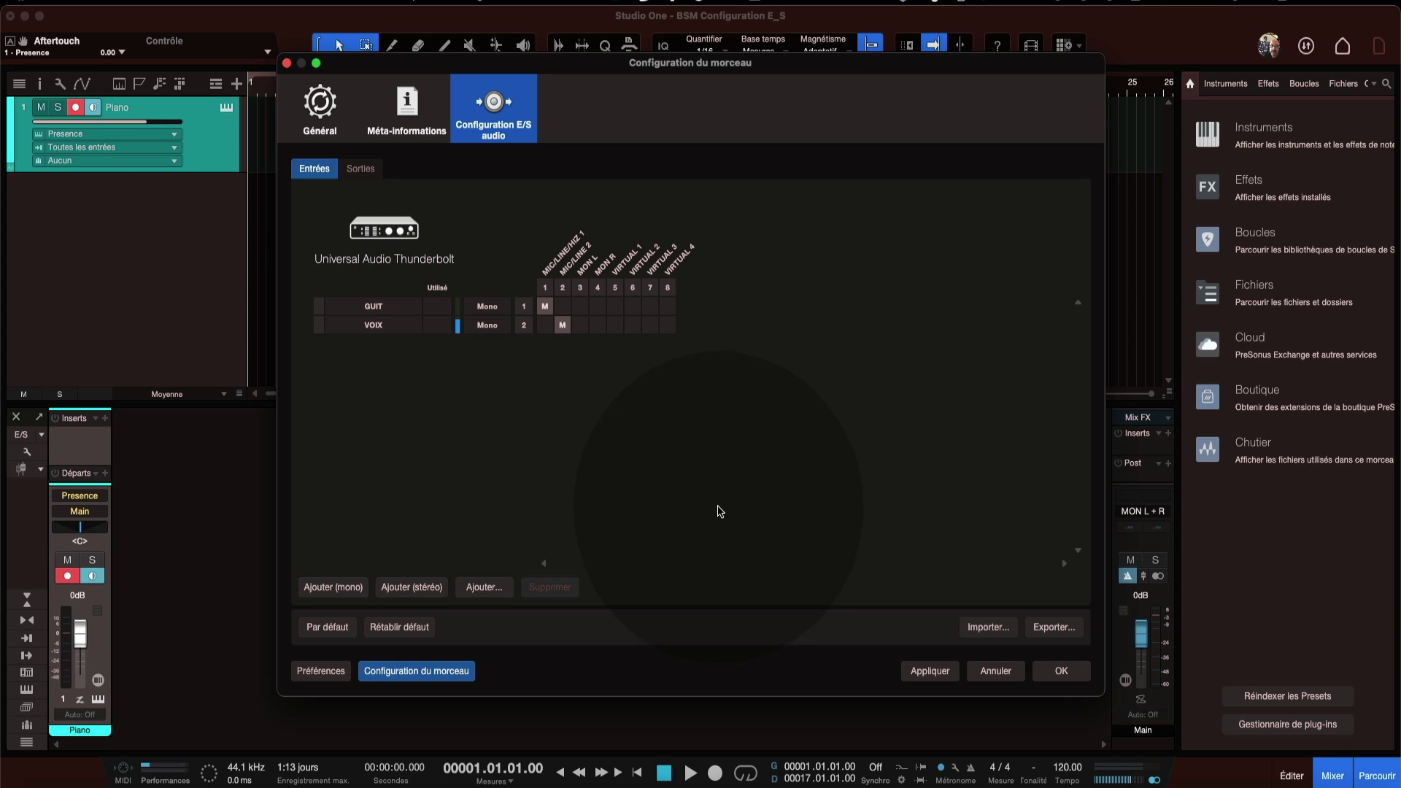
pyautogui.click(931, 672)
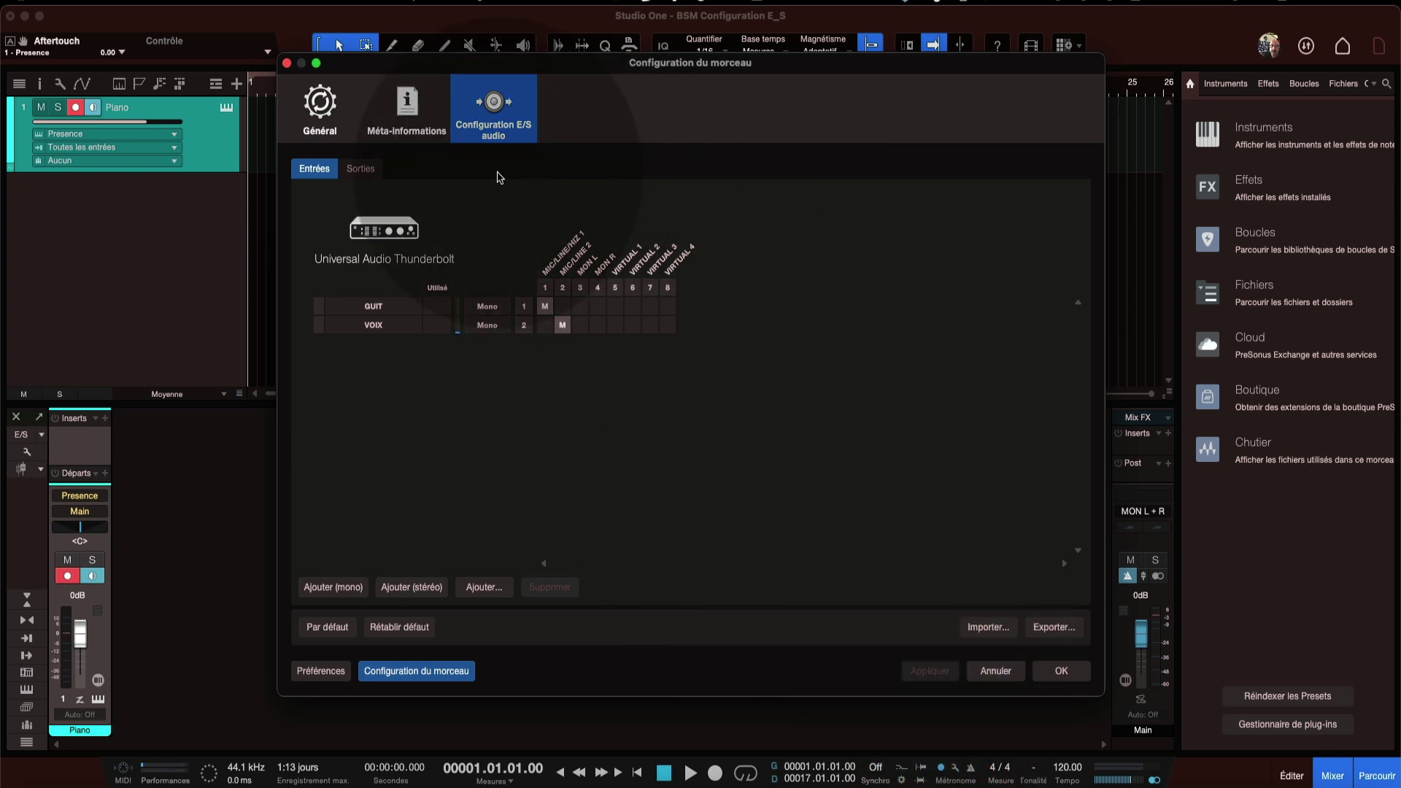
pyautogui.click(367, 170)
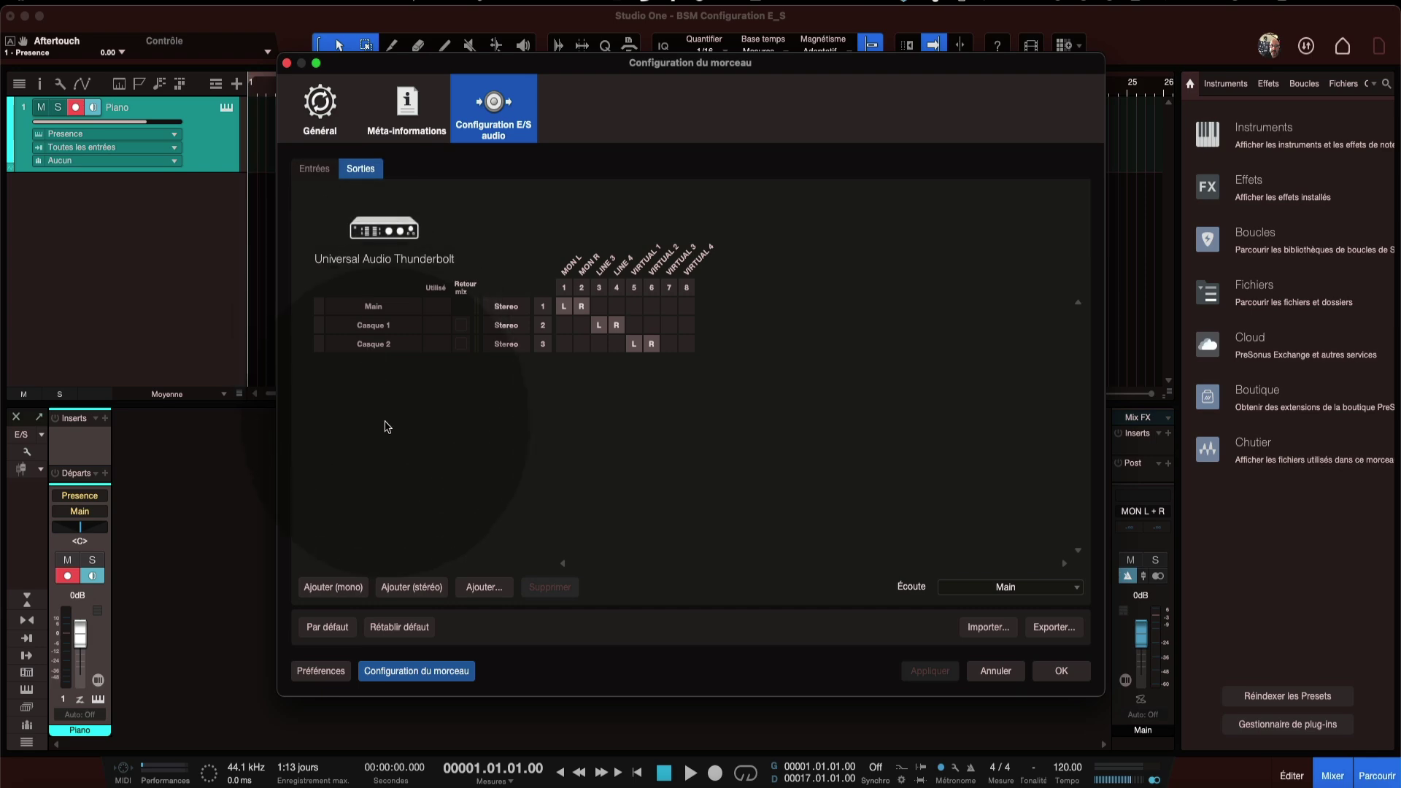
pyautogui.click(315, 168)
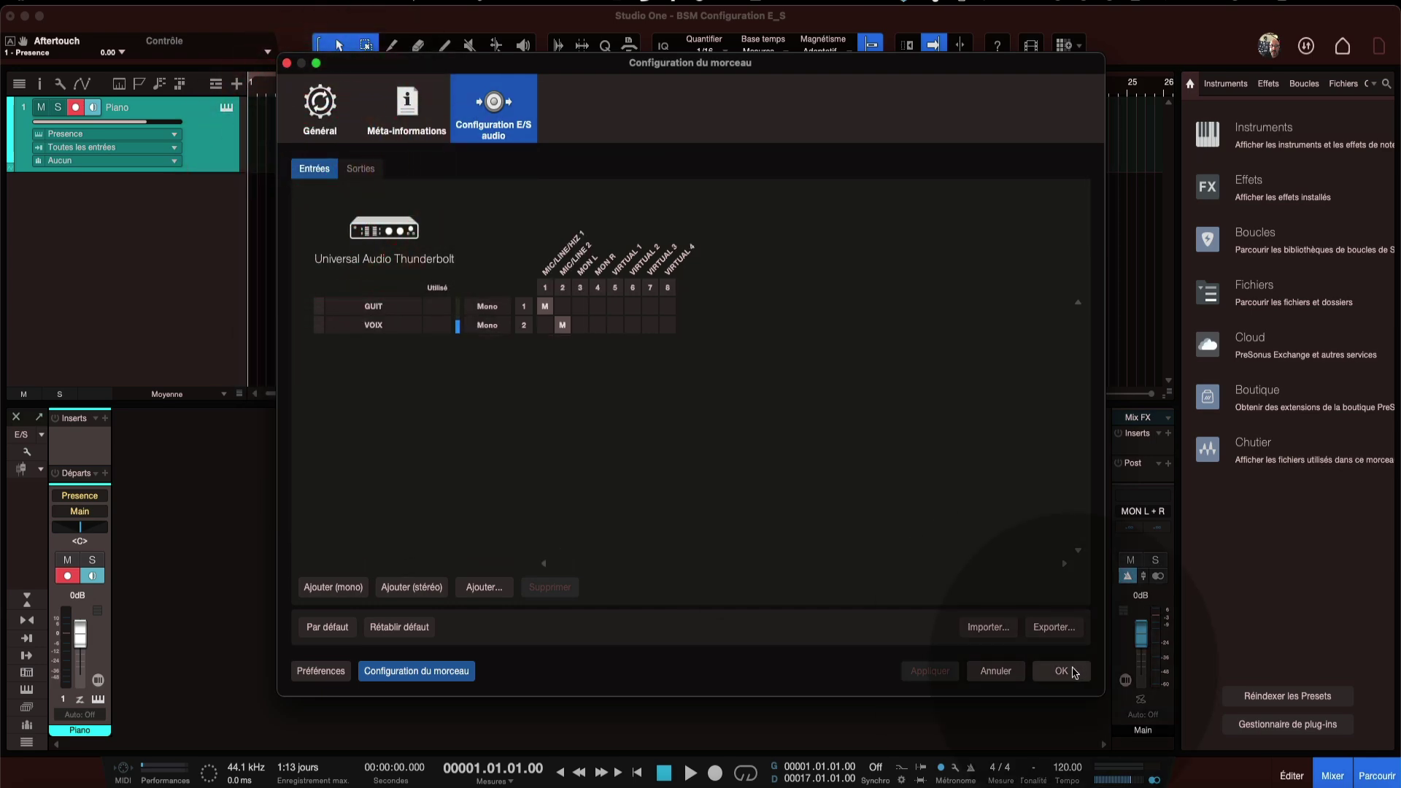